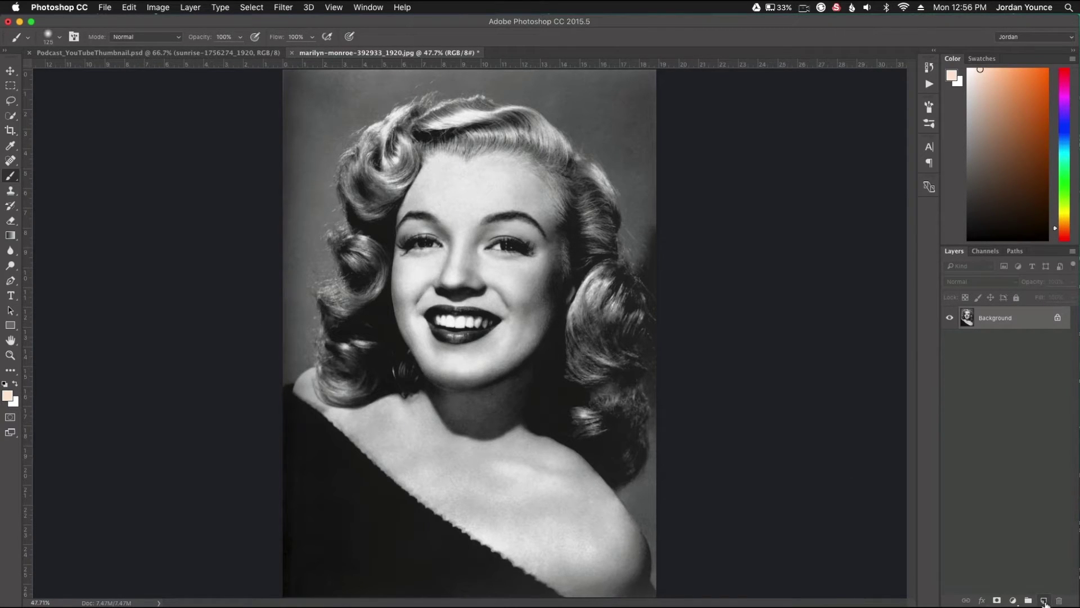
- Create a new layer above the background and confirm the pale skin tone #fee6d3 as the foreground colour
left_click(1044, 600)
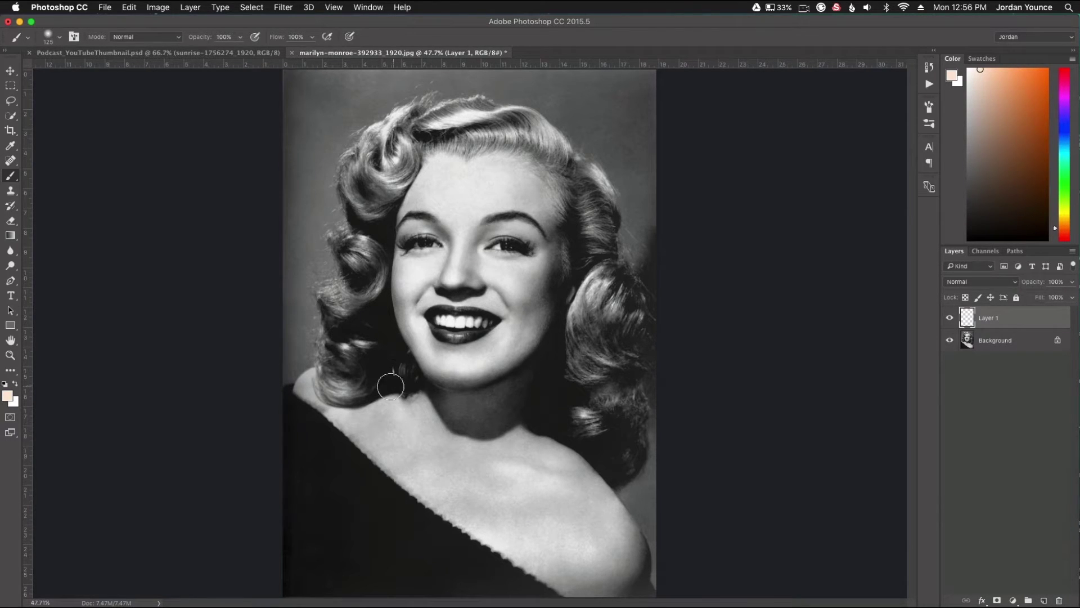
left_click(8, 397)
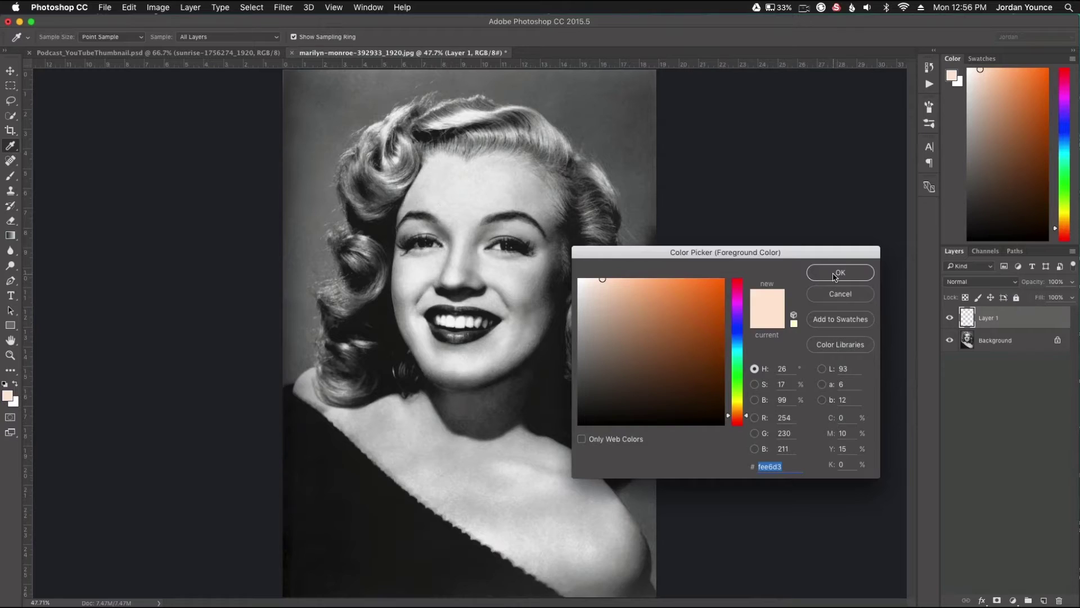
left_click(709, 153)
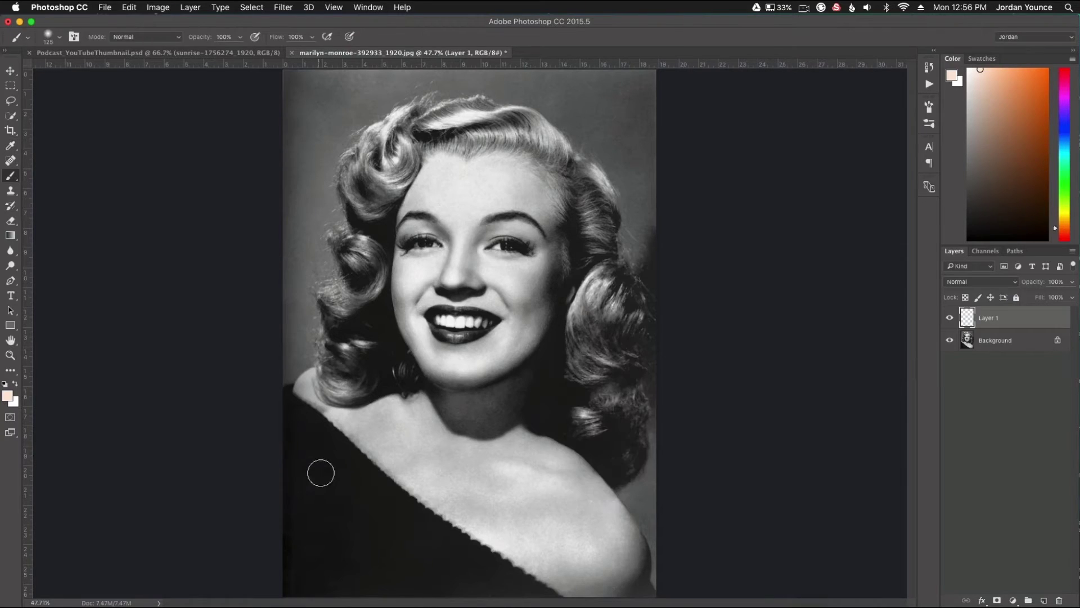
- Brush the skin tone over the neck, chest and shoulder, and set the layer's blend mode to Color
left_click(115, 433)
left_click_drag(461, 476, 457, 458)
key("super+z")
mouse_move(436, 417)
left_mouse_down()
mouse_move(405, 410)
mouse_move(427, 413)
mouse_move(383, 419)
left_mouse_up()
mouse_move(474, 463)
left_mouse_down()
mouse_move(460, 478)
mouse_move(480, 502)
mouse_move(563, 569)
mouse_move(612, 588)
mouse_move(612, 566)
mouse_move(458, 446)
mouse_move(441, 397)
mouse_move(482, 434)
mouse_move(422, 473)
left_mouse_up()
mouse_move(573, 565)
left_mouse_down()
mouse_move(493, 457)
mouse_move(494, 392)
mouse_move(488, 453)
mouse_move(505, 424)
mouse_move(572, 490)
mouse_move(545, 480)
left_mouse_up()
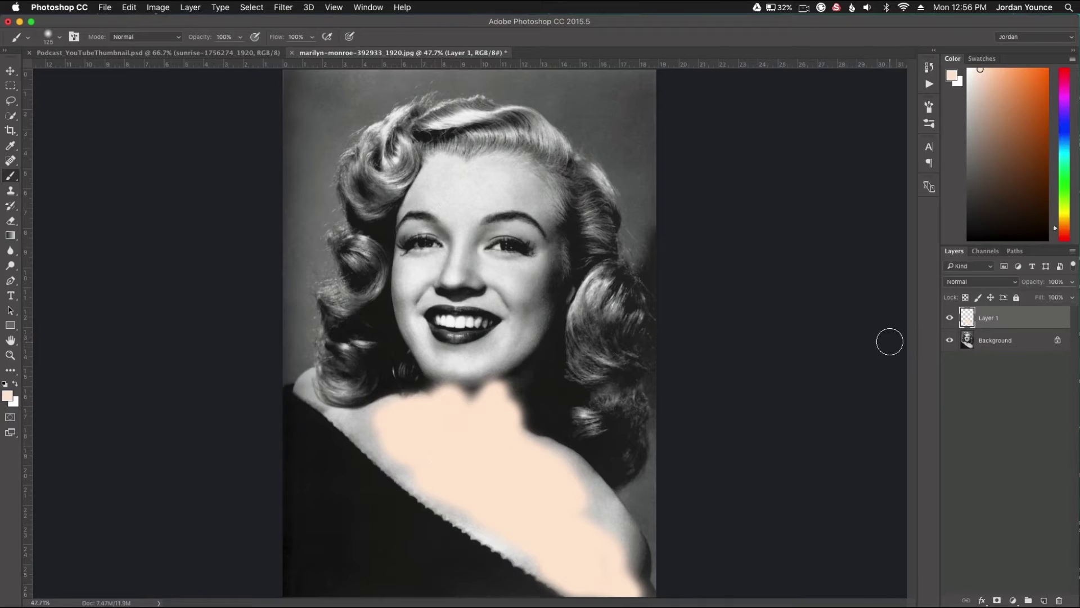
left_click(990, 282)
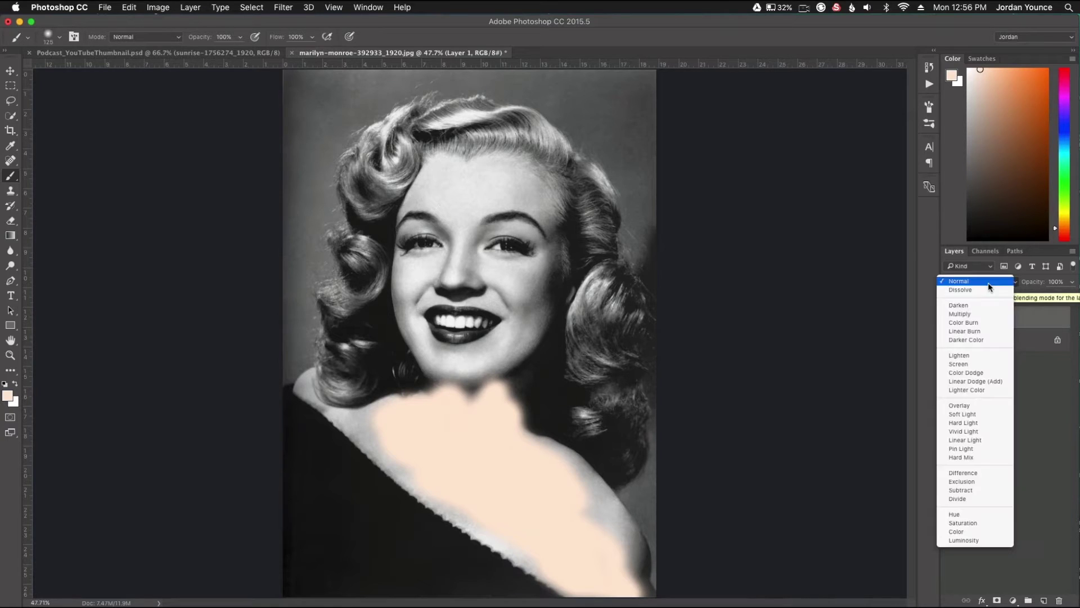
left_click(965, 531)
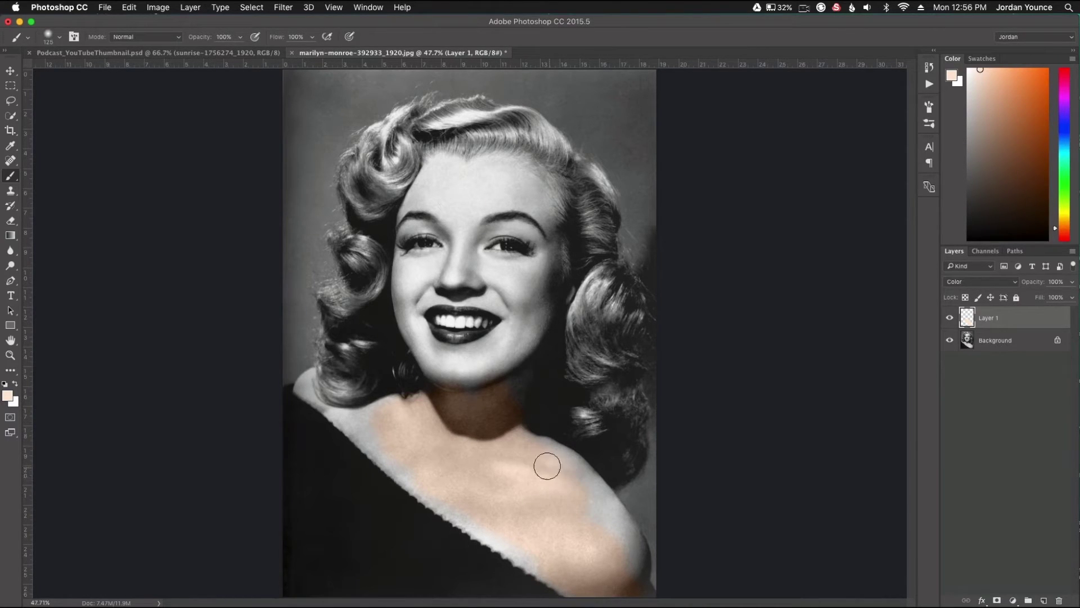
- Paint the skin tone onto the chin, neck and the skin along the upper edge of the dress
mouse_move(460, 397)
left_mouse_down()
mouse_move(490, 365)
mouse_move(480, 374)
mouse_move(512, 379)
mouse_move(510, 393)
mouse_move(523, 349)
mouse_move(490, 424)
left_mouse_up()
left_click(60, 38)
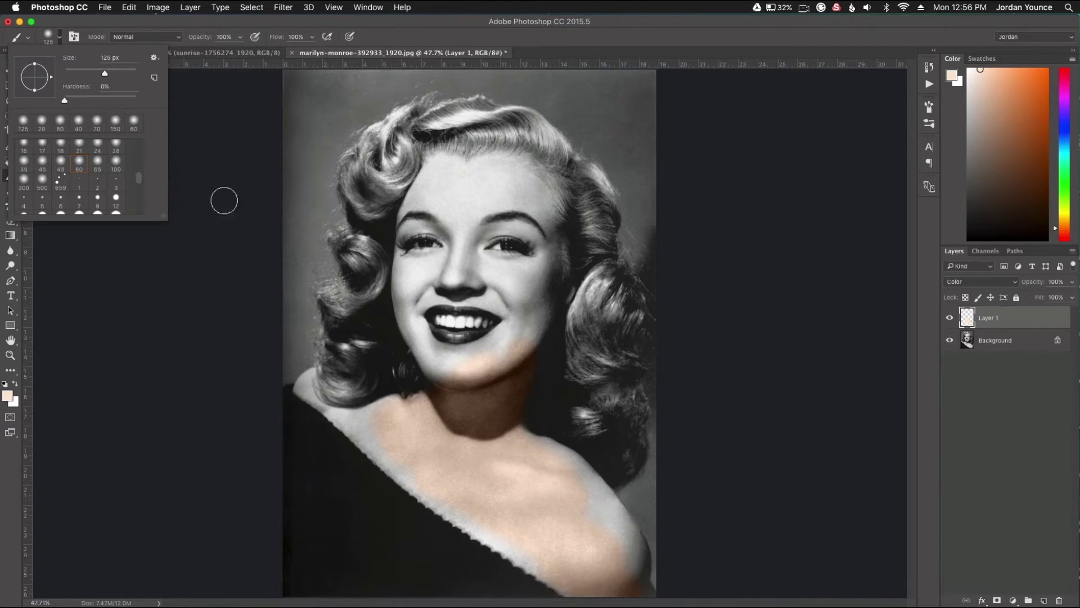
left_click(514, 495)
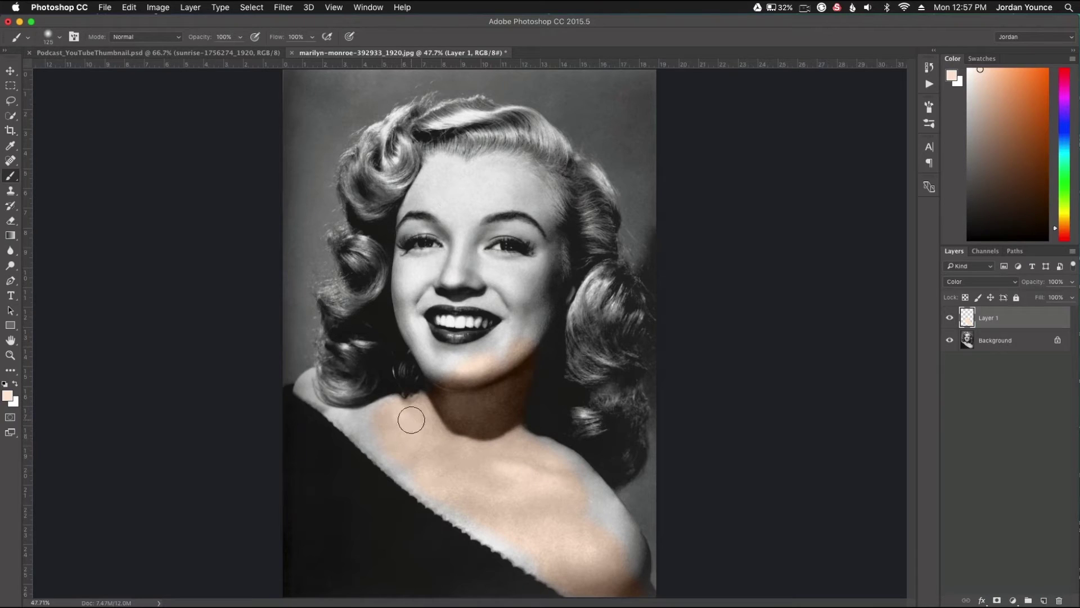
mouse_move(333, 416)
left_mouse_down()
mouse_move(406, 472)
mouse_move(527, 546)
left_mouse_up()
- Fill the remaining grey patches on the shoulders and chest with the skin tone, adjusting the brush size to fit
scroll(412, 429, "up", 5)
key("bracketleft")
key("bracketleft")
key("bracketleft")
key("bracketleft")
key("bracketleft")
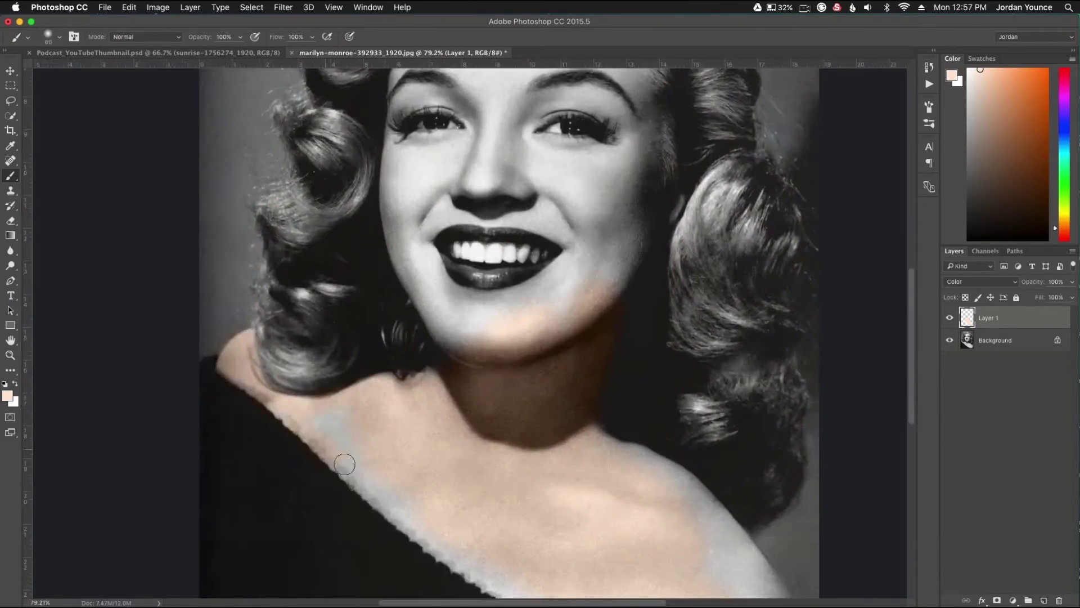
scroll(393, 490, "down", 5)
key("bracketright")
key("bracketright")
left_click_drag(487, 523, 683, 501)
- Paint the skin tone over the whole face up to the hairline, and reduce the brush size to 45 px
scroll(562, 489, "right", 3)
scroll(416, 455, "up", 10)
scroll(387, 439, "down", 3)
mouse_move(463, 221)
left_mouse_down()
mouse_move(517, 330)
mouse_move(355, 520)
left_mouse_up()
scroll(417, 397, "down", 3)
scroll(417, 397, "left", 2)
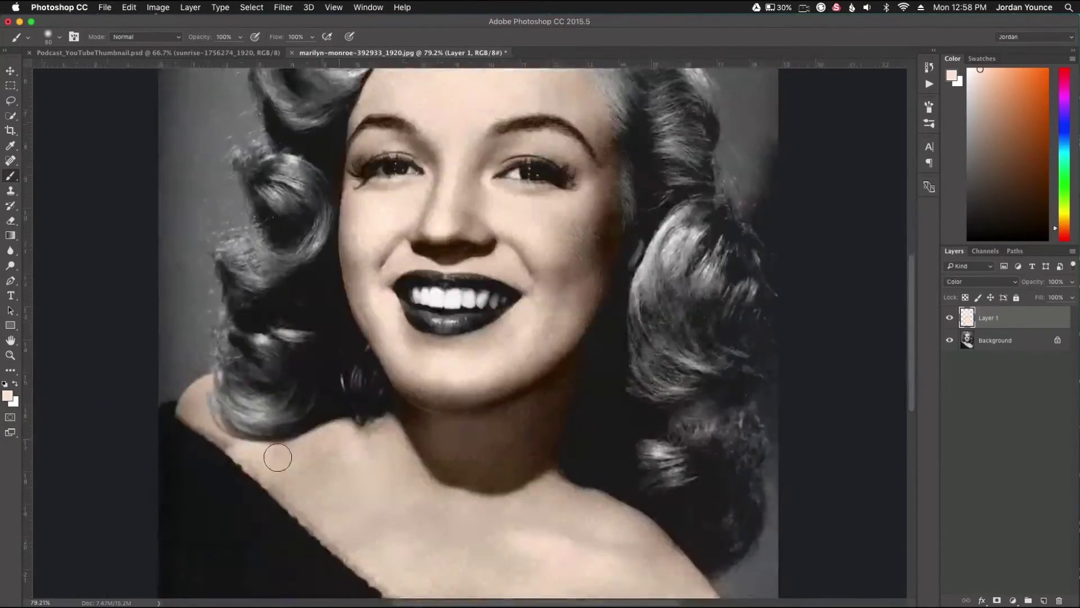
scroll(414, 224, "down", 4)
key("bracketleft")
key("bracketleft")
key("bracketleft")
key("bracketleft")
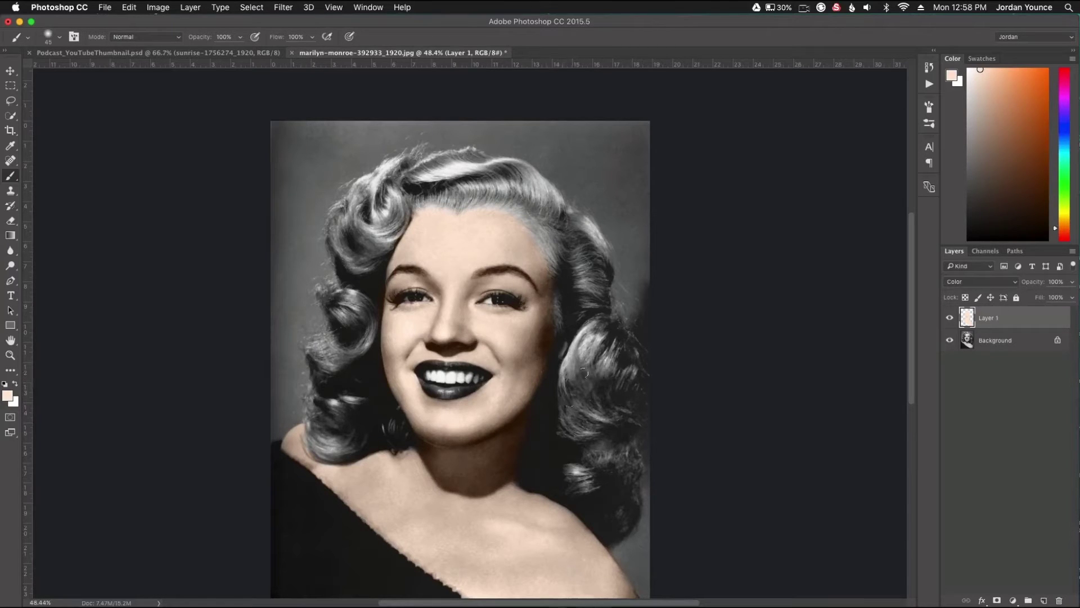
- Set the foreground colour to yellow #eed756 for the brush
left_click(8, 397)
left_click_drag(739, 420, 739, 407)
mouse_move(672, 317)
left_mouse_down()
mouse_move(652, 296)
mouse_move(681, 290)
mouse_move(671, 288)
left_mouse_up()
left_click(841, 272)
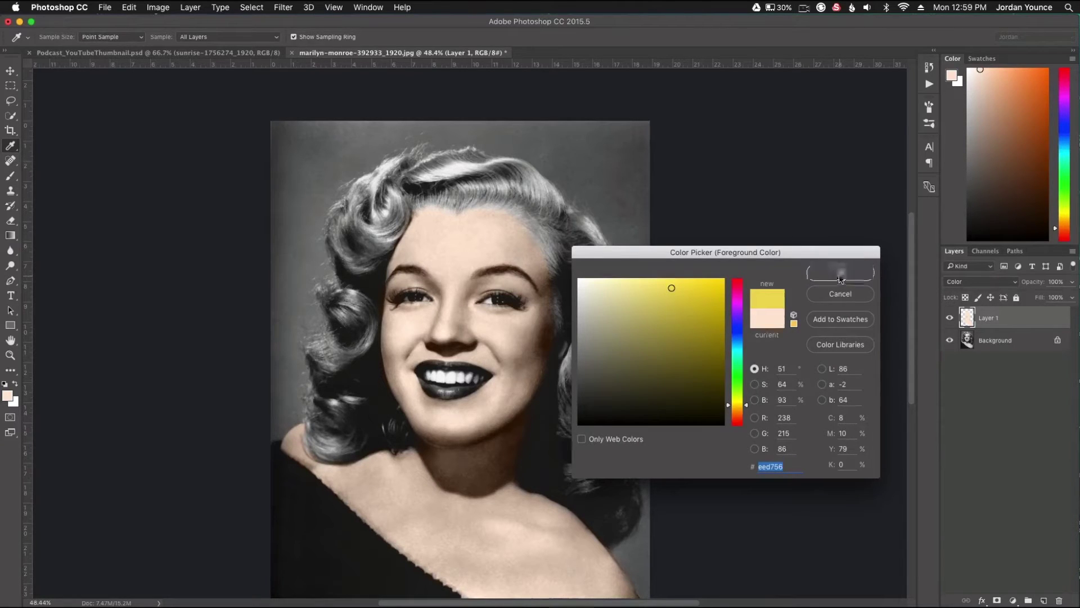
key("b")
- Add a new layer above the skin layer and set its blend mode to Color
left_click(1043, 600)
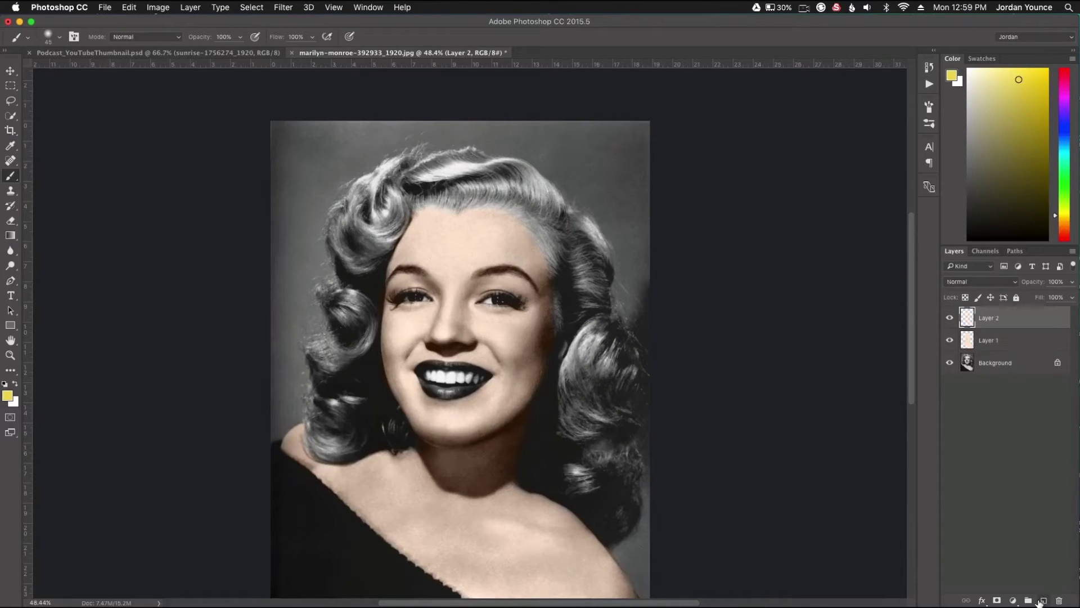
left_click(969, 283)
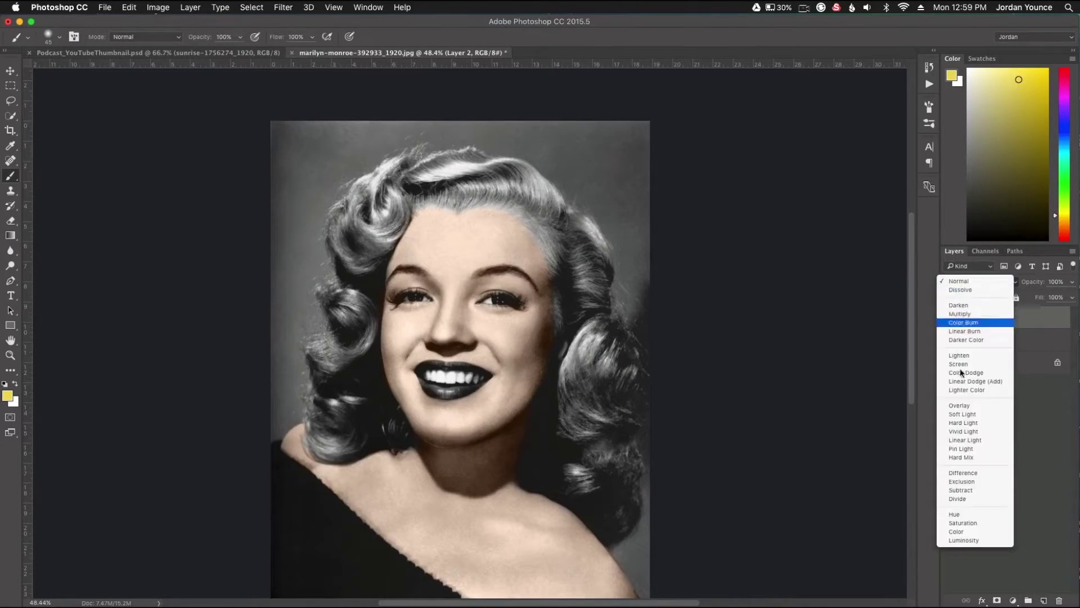
left_click(962, 536)
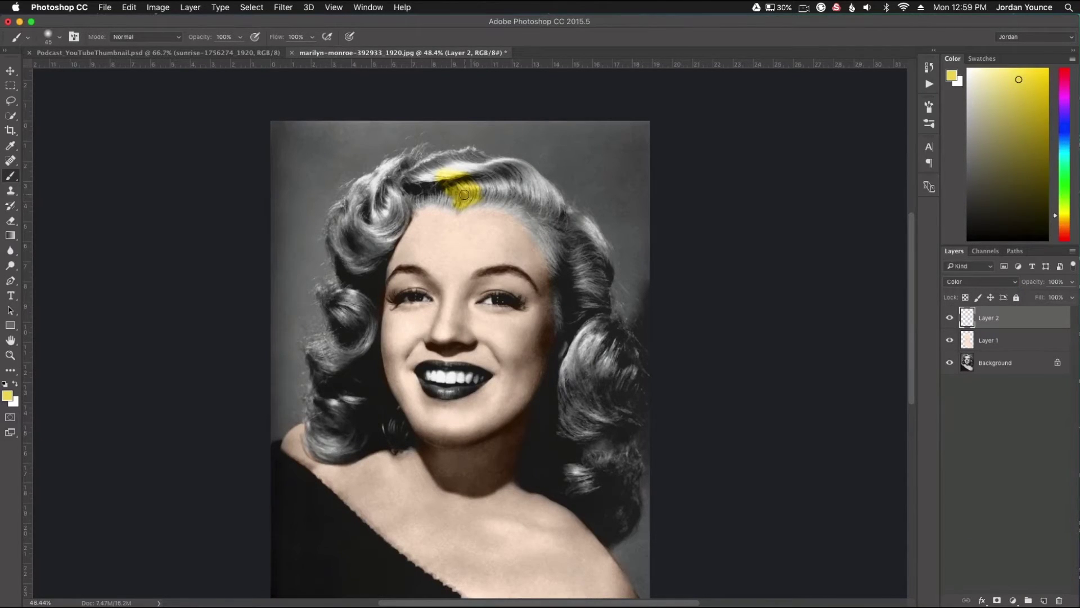
- Paint all of the hair and curls yellow with the brush enlarged to 100 px
scroll(466, 194, "up", 2)
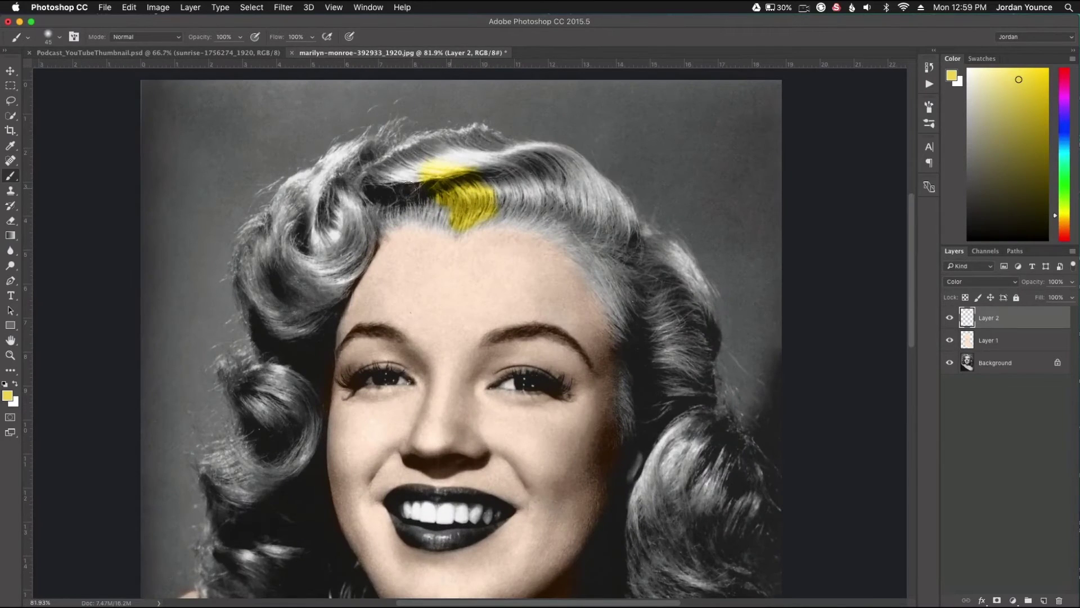
key("bracketright")
key("bracketright")
key("bracketright")
left_click_drag(452, 216, 410, 202)
mouse_move(478, 209)
left_mouse_down()
mouse_move(539, 217)
mouse_move(479, 201)
mouse_move(520, 211)
mouse_move(517, 194)
mouse_move(449, 172)
left_mouse_up()
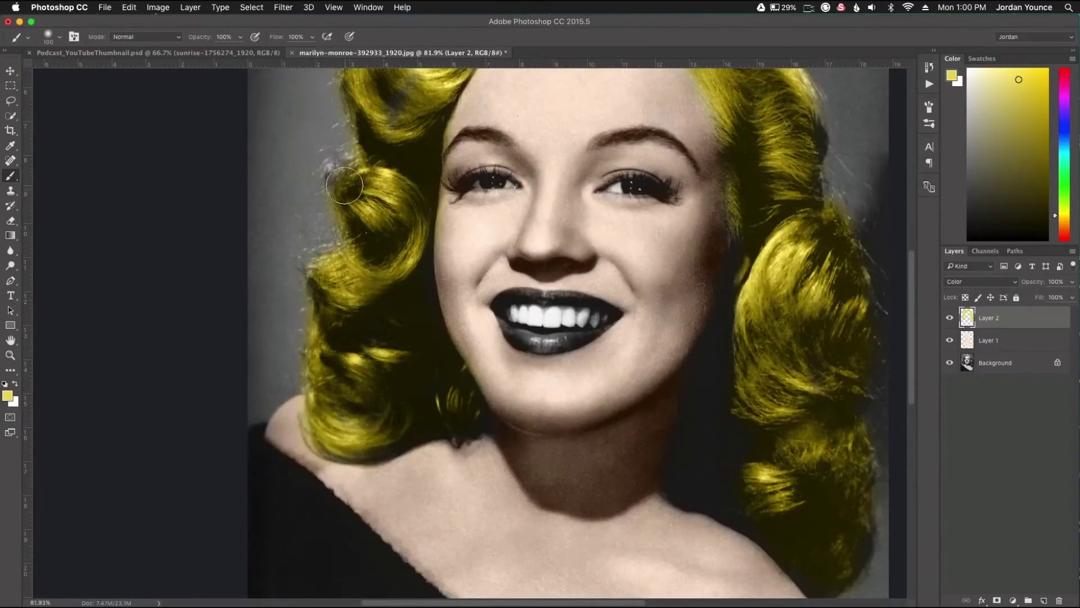
key("super+minus")
key("super+minus")
key("super+minus")
key("super+minus")
scroll(438, 336, "up", 5)
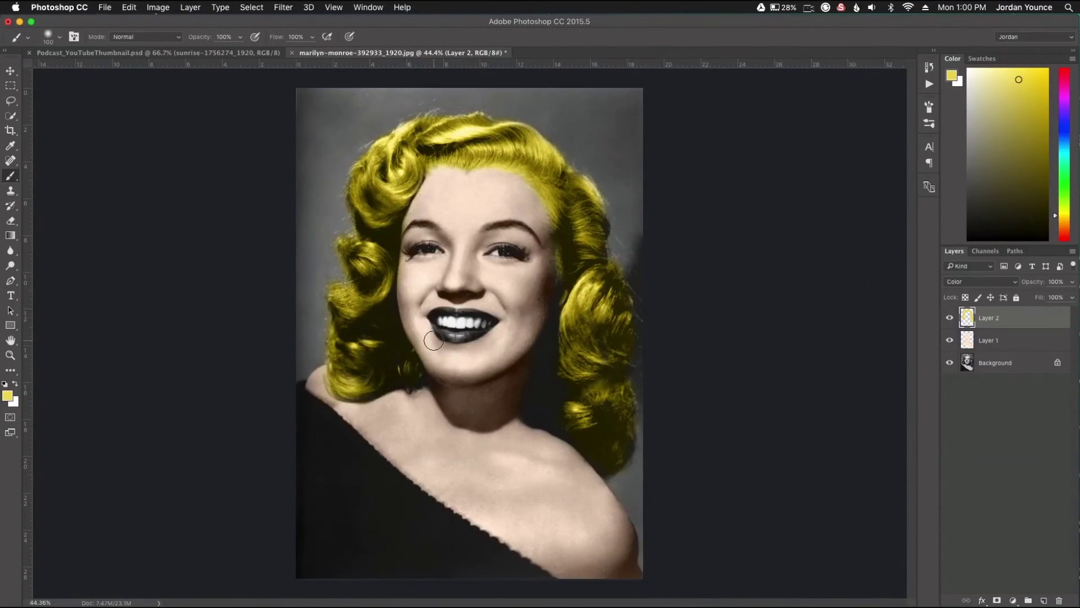
- Add a Hue/Saturation adjustment layer and clip it to the yellow hair layer
left_click(1013, 601)
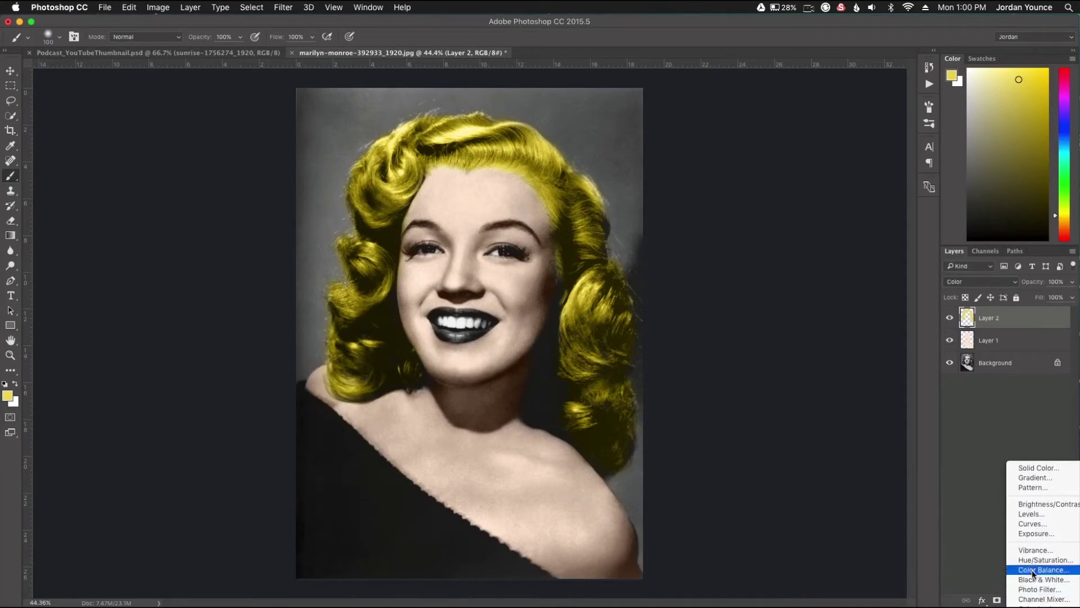
left_click(1032, 563)
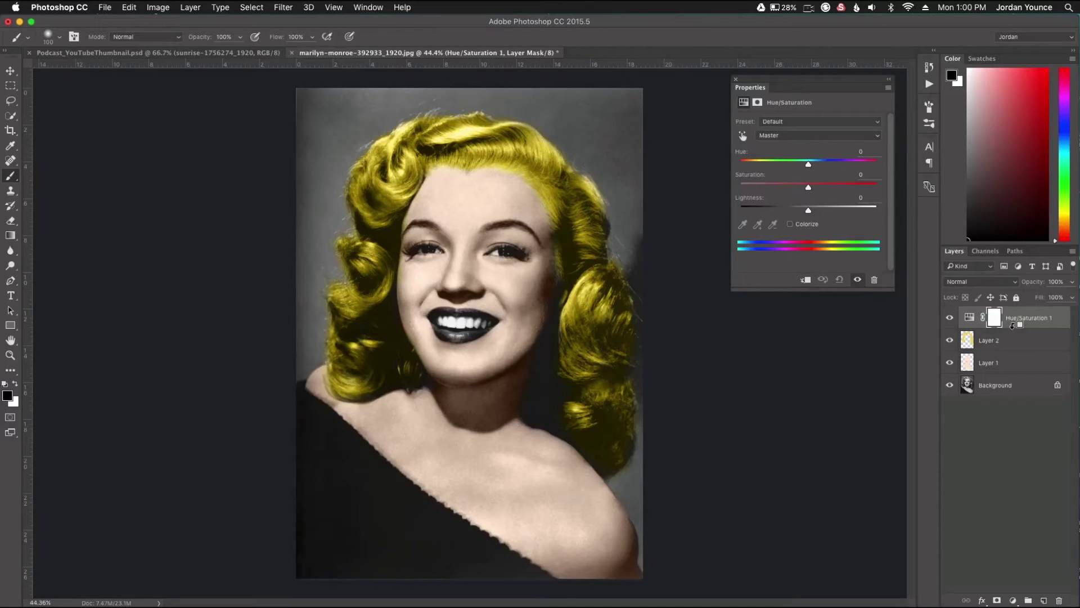
left_click(1013, 325, "alt")
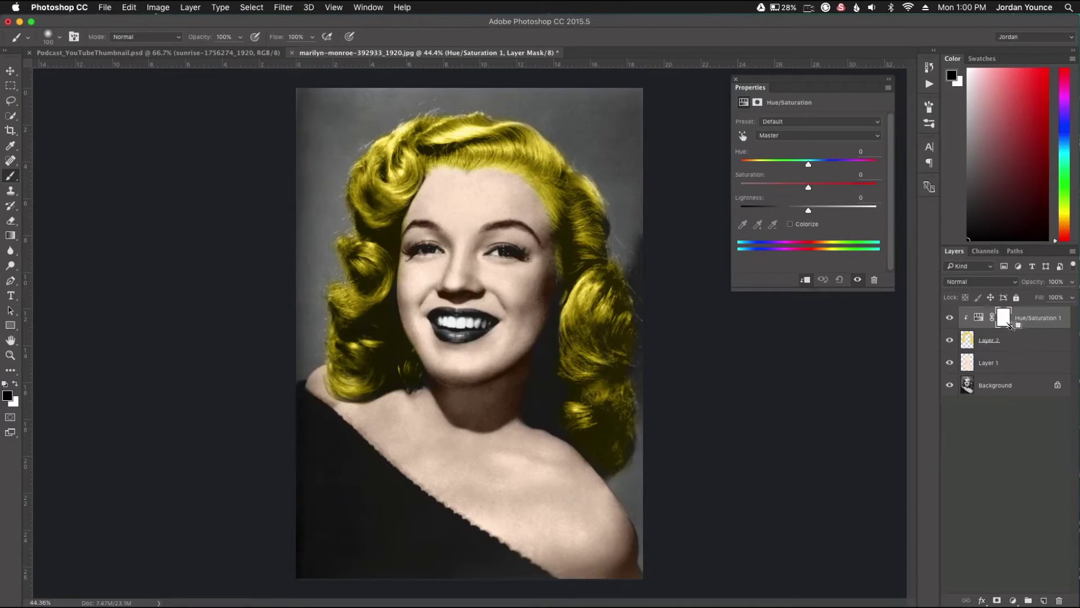
left_click_drag(1018, 329, 1003, 320)
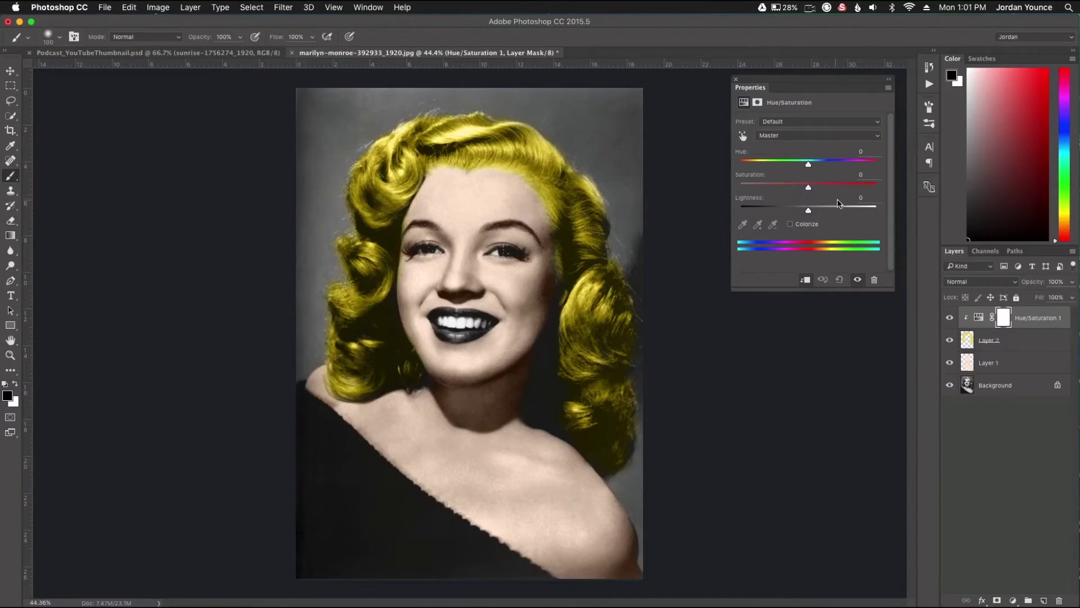
- Shift the hair adjustment's hue to -6 and lower its saturation and lightness for a natural blonde tone
left_click_drag(809, 212, 787, 166)
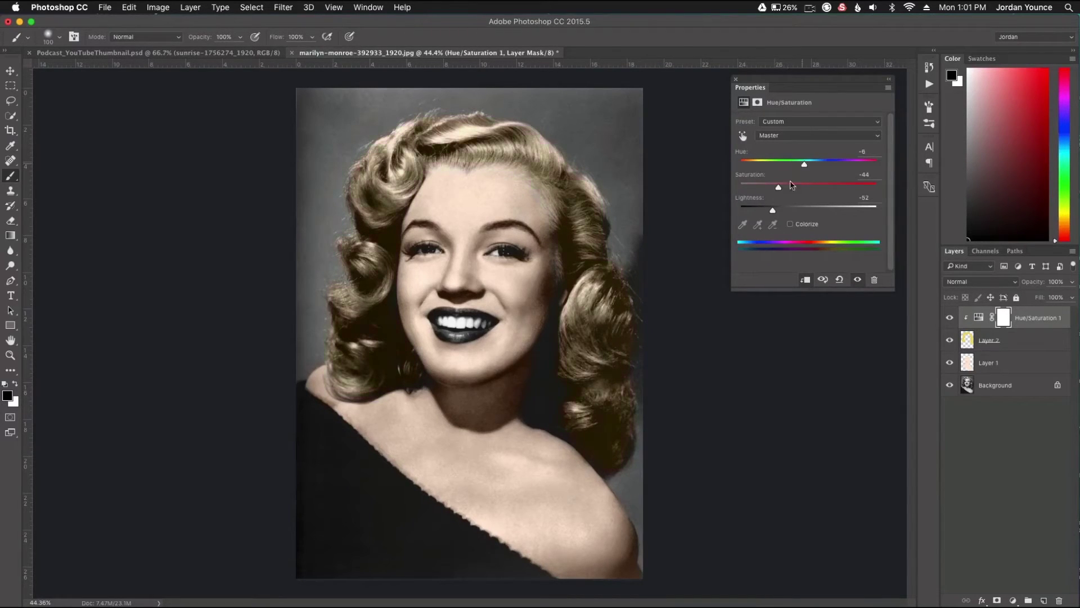
left_click_drag(783, 191, 793, 188)
left_click_drag(776, 211, 777, 211)
left_click(736, 80)
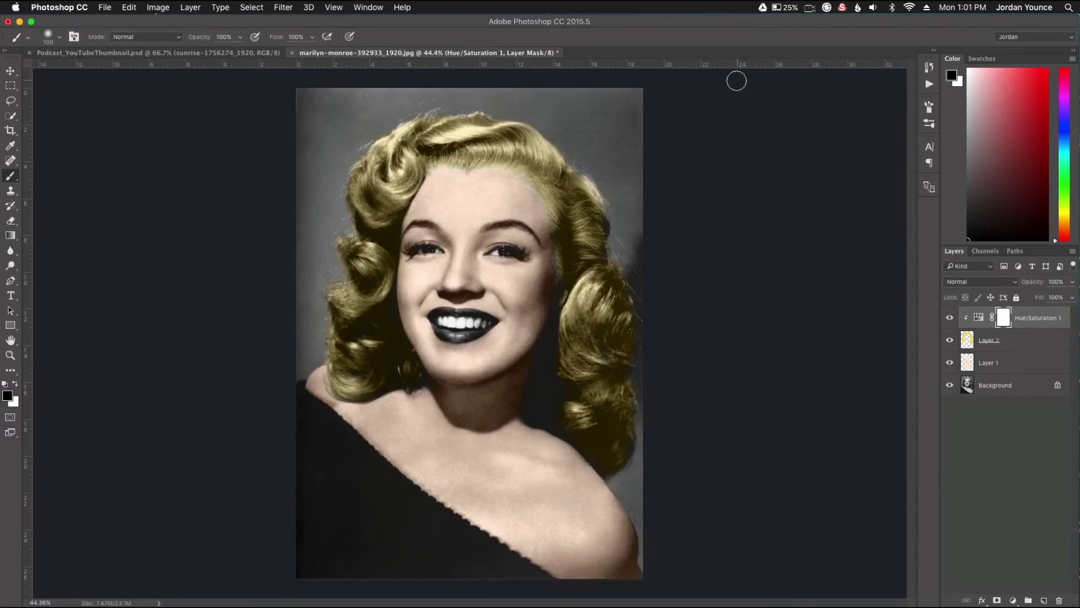
- Group the Hue/Saturation adjustment with the hair colour layer and name the group Hair
left_click(1033, 345)
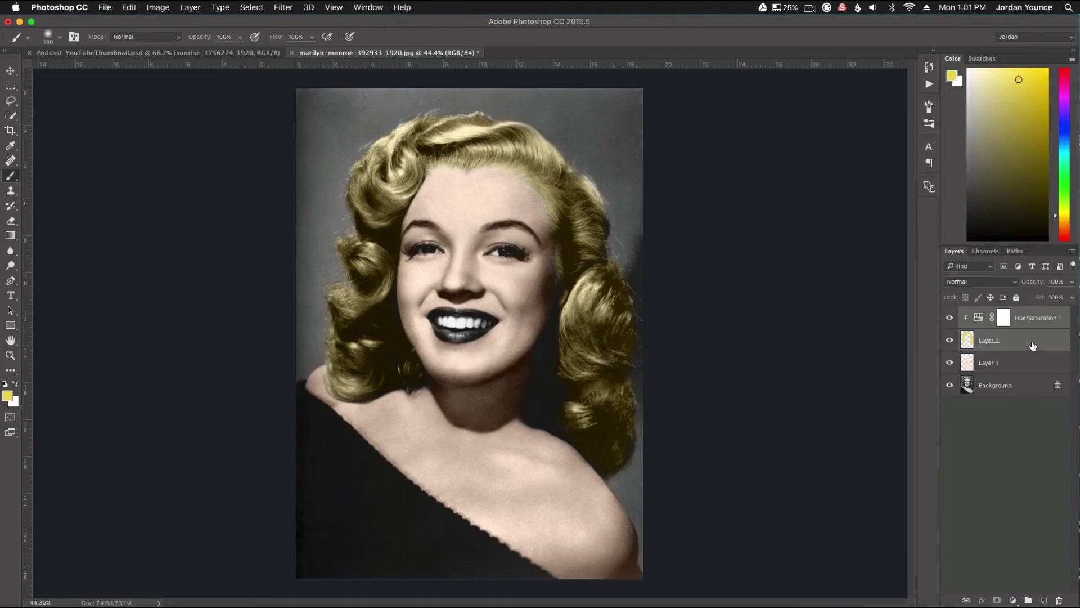
key("super+g")
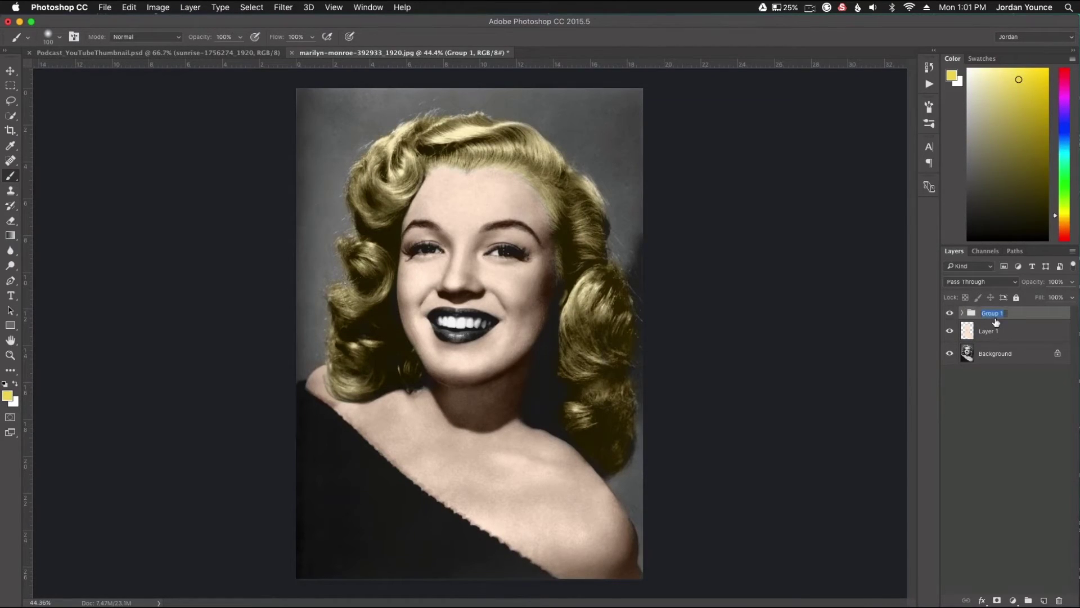
type("Hair")
key("Return")
- Compare the portrait with the Hair group hidden and shown, and check the skin layer
left_click(950, 313)
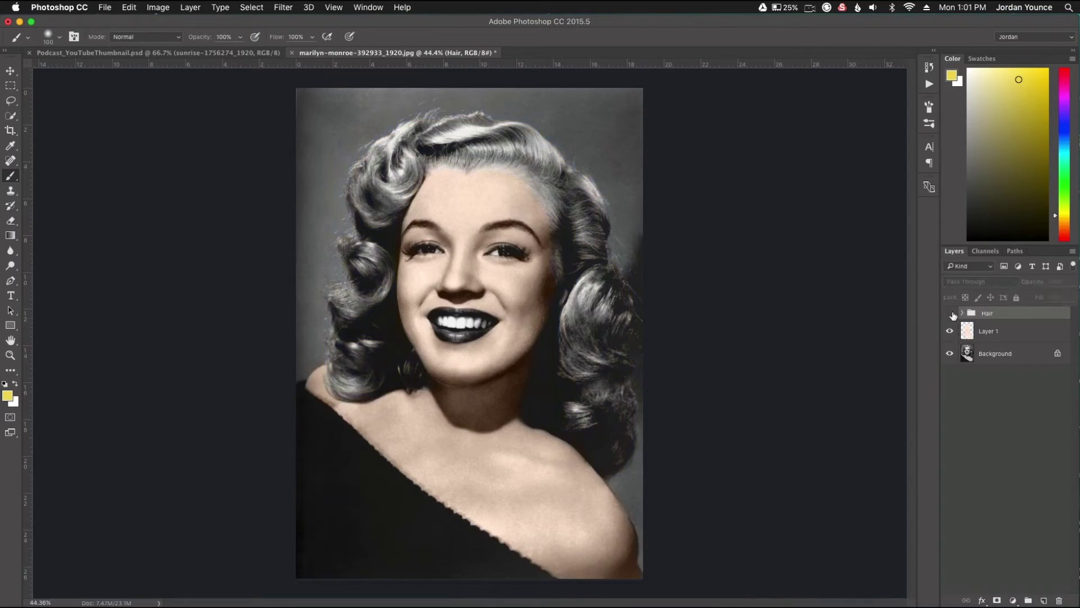
left_click(950, 313)
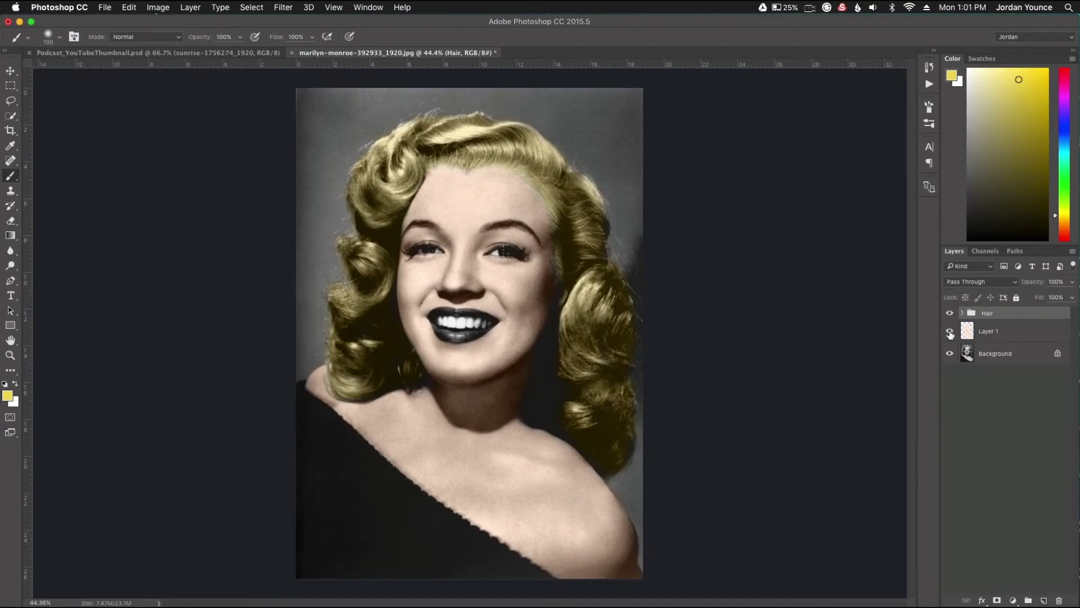
left_click(1013, 335)
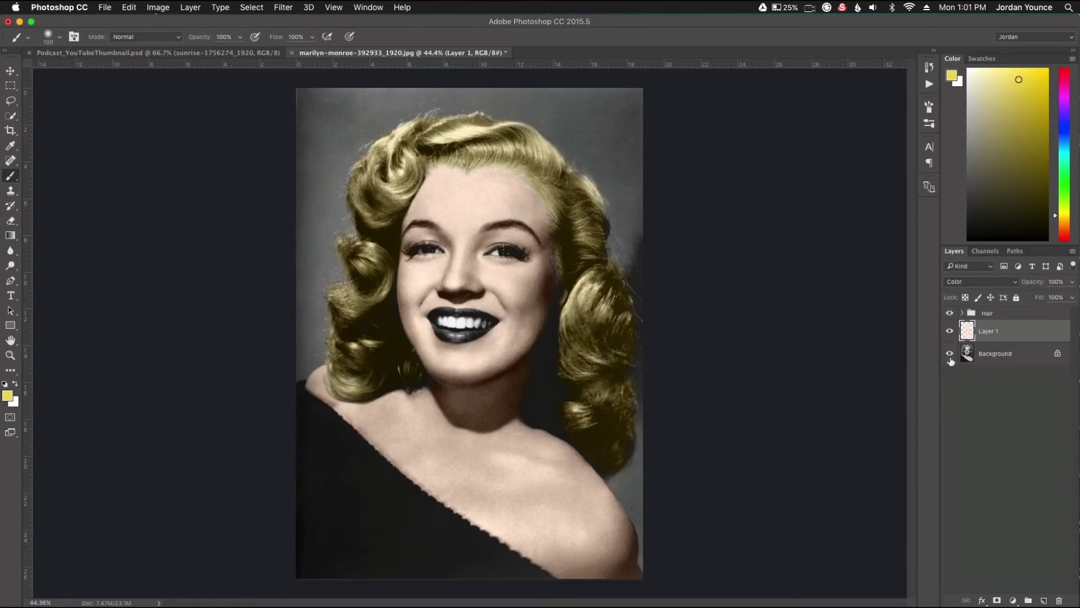
- Add a new layer above the Hair group for colouring the lips
left_click(993, 316)
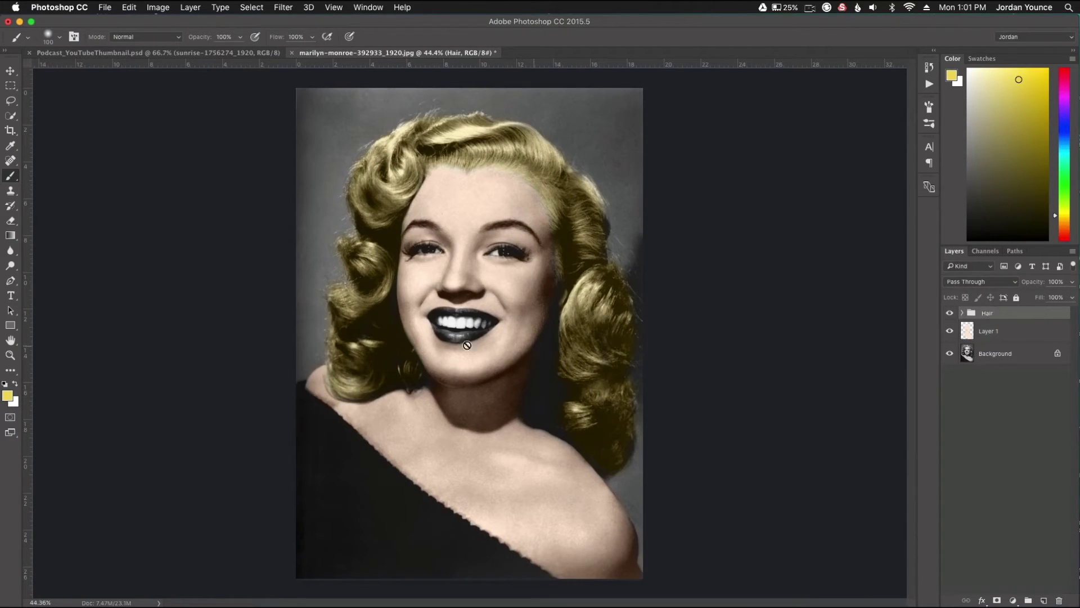
scroll(460, 329, "up", 2)
scroll(460, 329, "up", 5)
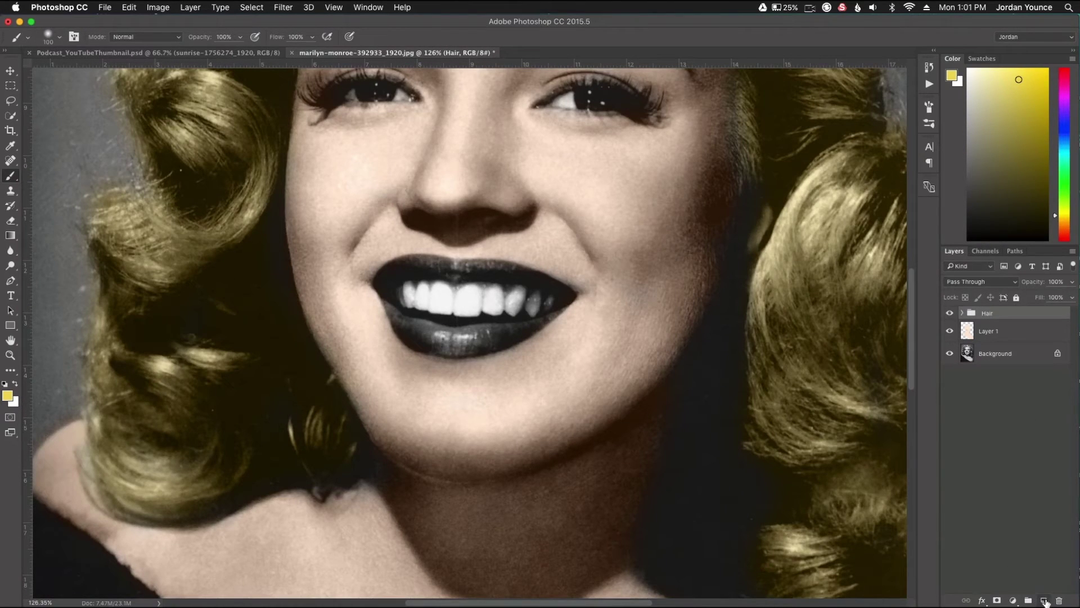
left_click(1044, 600)
- Set the foreground colour to a bright, saturated red for the brush
left_click(5, 398)
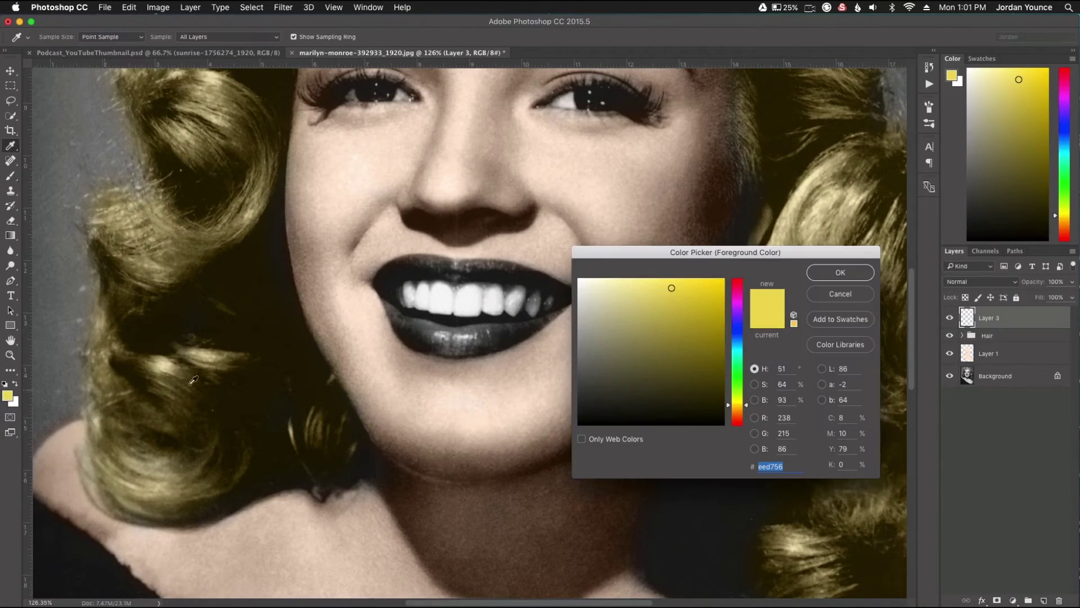
left_click_drag(740, 412, 741, 419)
left_click_drag(690, 298, 713, 292)
left_click_drag(747, 419, 748, 422)
left_click_drag(710, 301, 717, 291)
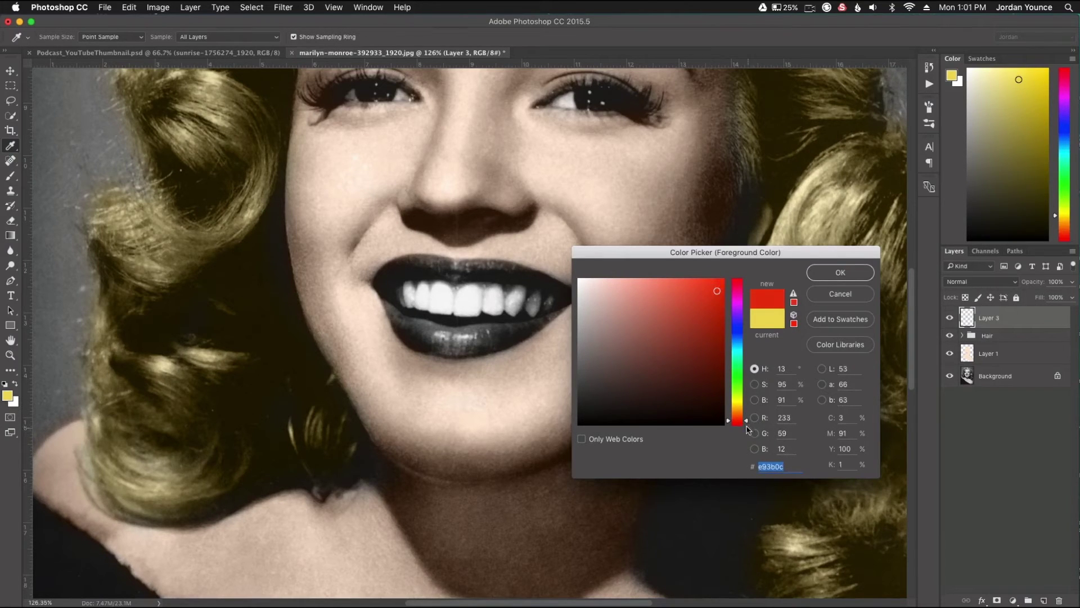
left_click_drag(746, 422, 746, 422)
left_click(849, 273)
key("b")
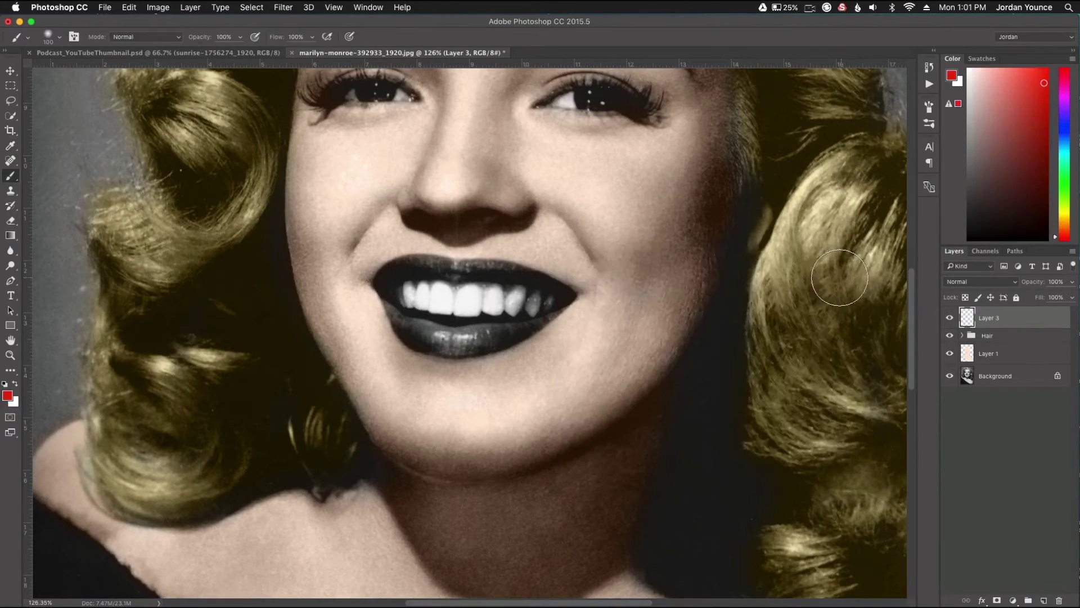
- Set the new lip layer's blend mode to Color and reduce the brush size to 35 px
left_click(964, 282)
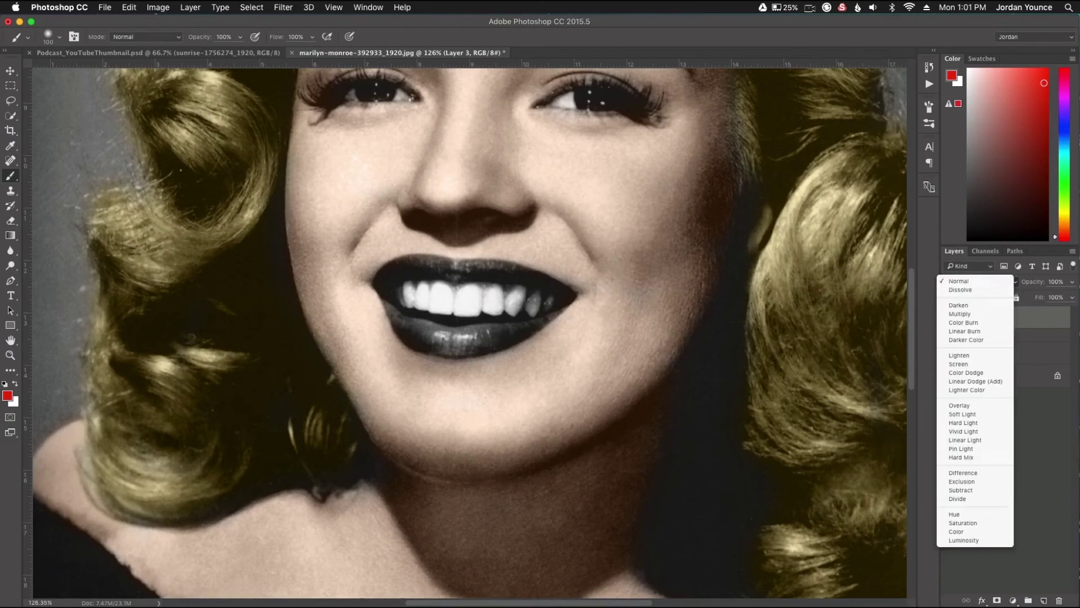
left_click(954, 531)
key("bracketleft")
scroll(430, 247, "up", 3)
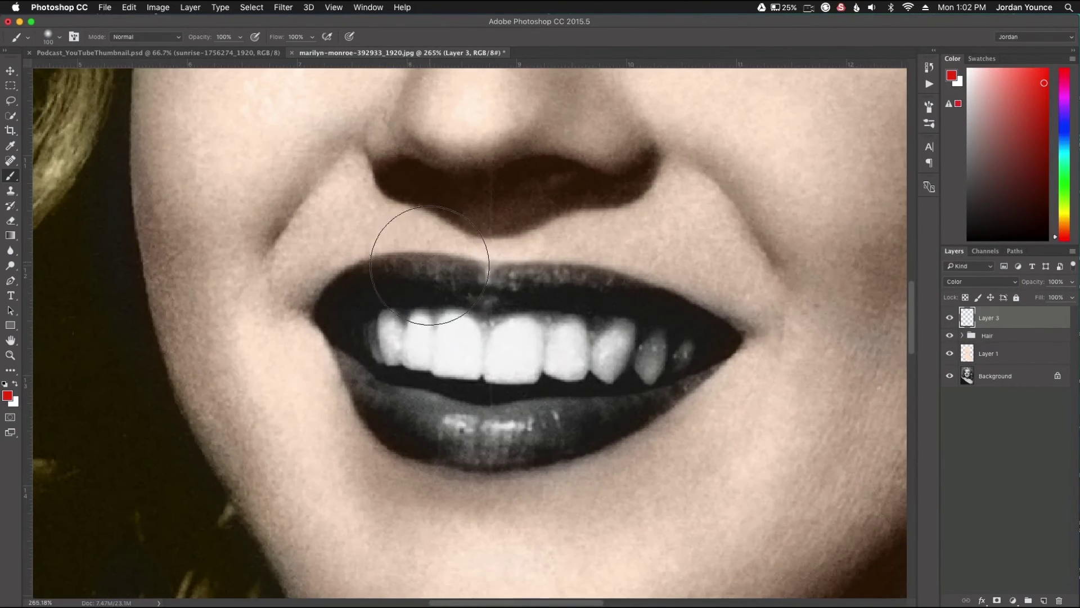
key("bracketleft")
key("bracketleft")
key("bracketleft")
key("bracketleft")
key("bracketleft")
key("bracketleft")
key("bracketleft")
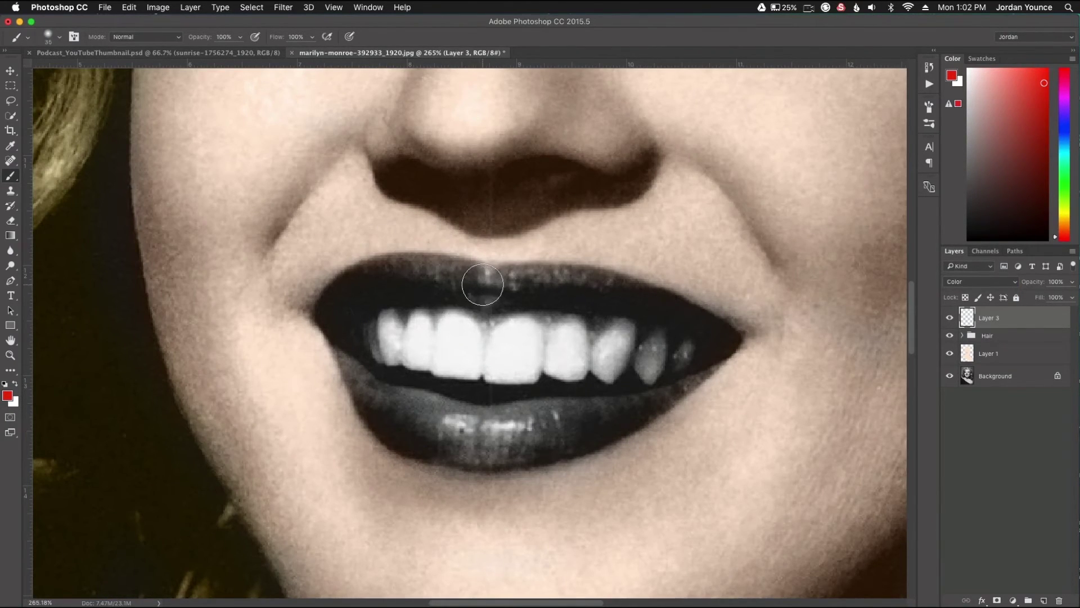
- Paint the upper and lower lips red, using a smaller brush near the corners and keeping the teeth clear
mouse_move(477, 287)
left_mouse_down()
mouse_move(499, 291)
mouse_move(466, 272)
mouse_move(416, 269)
mouse_move(433, 268)
mouse_move(376, 271)
mouse_move(334, 306)
left_mouse_up()
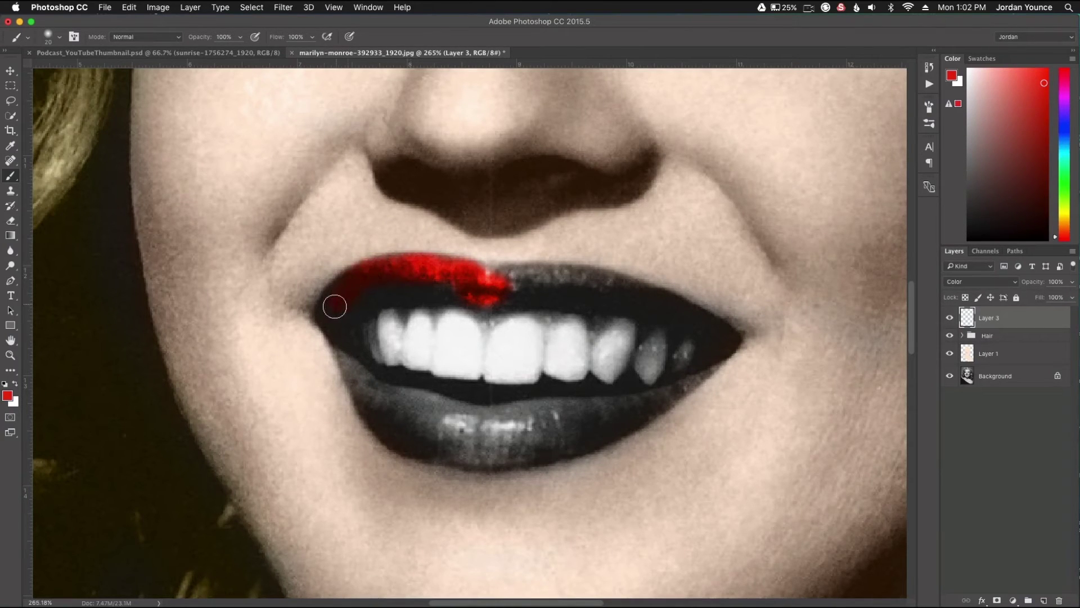
mouse_move(442, 274)
left_mouse_down()
mouse_move(604, 283)
mouse_move(723, 336)
mouse_move(673, 389)
mouse_move(539, 454)
mouse_move(406, 443)
mouse_move(347, 365)
mouse_move(445, 409)
mouse_move(543, 427)
left_mouse_up()
scroll(534, 427, "down", 2)
key("e")
scroll(591, 398, "down", 3)
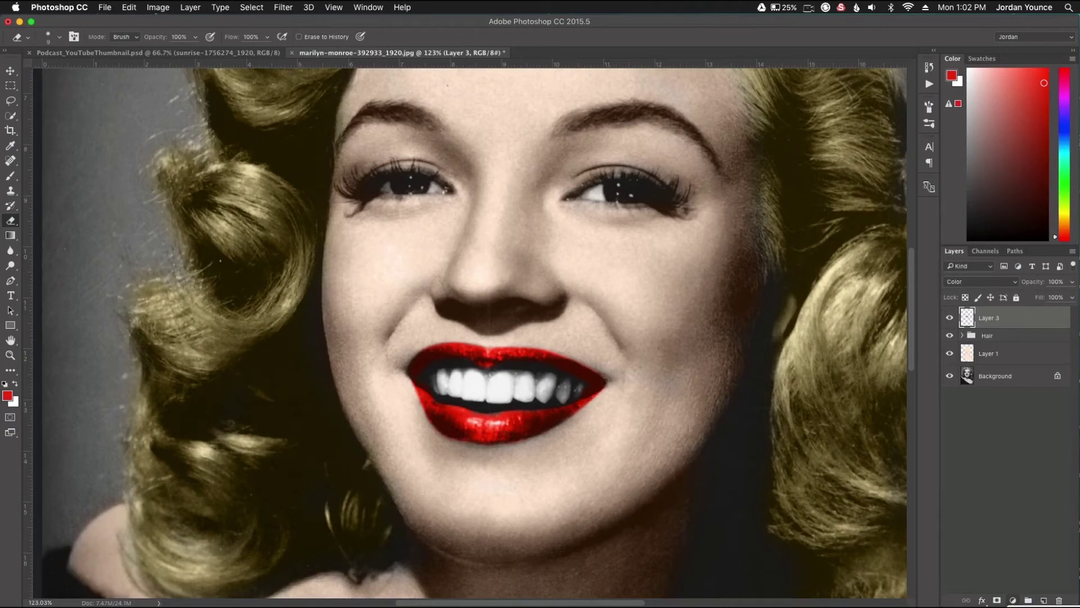
- Add a Hue/Saturation adjustment clipped to the lip layer, with saturation -21 and lightness -50
left_click(1012, 600)
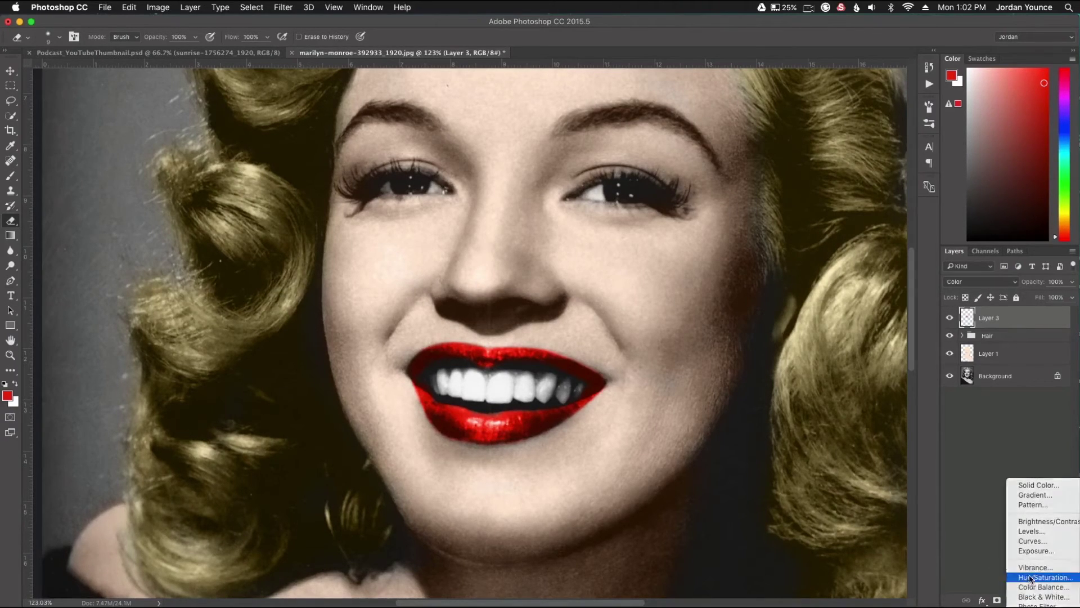
left_click(1030, 578)
left_click(1013, 328, "alt")
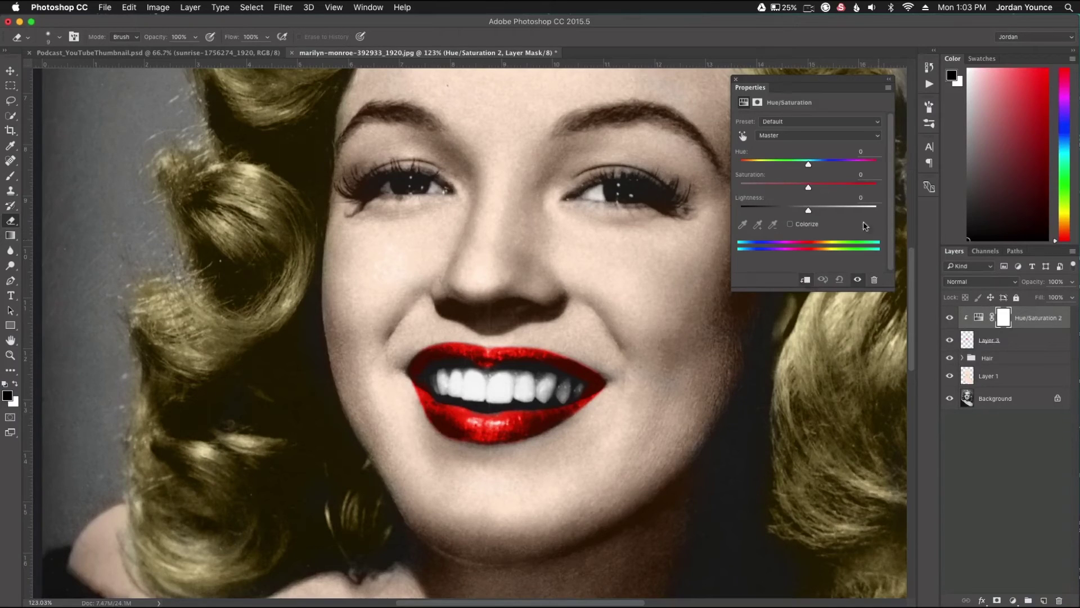
left_click_drag(809, 212, 831, 163)
key("super+z")
key("super+0")
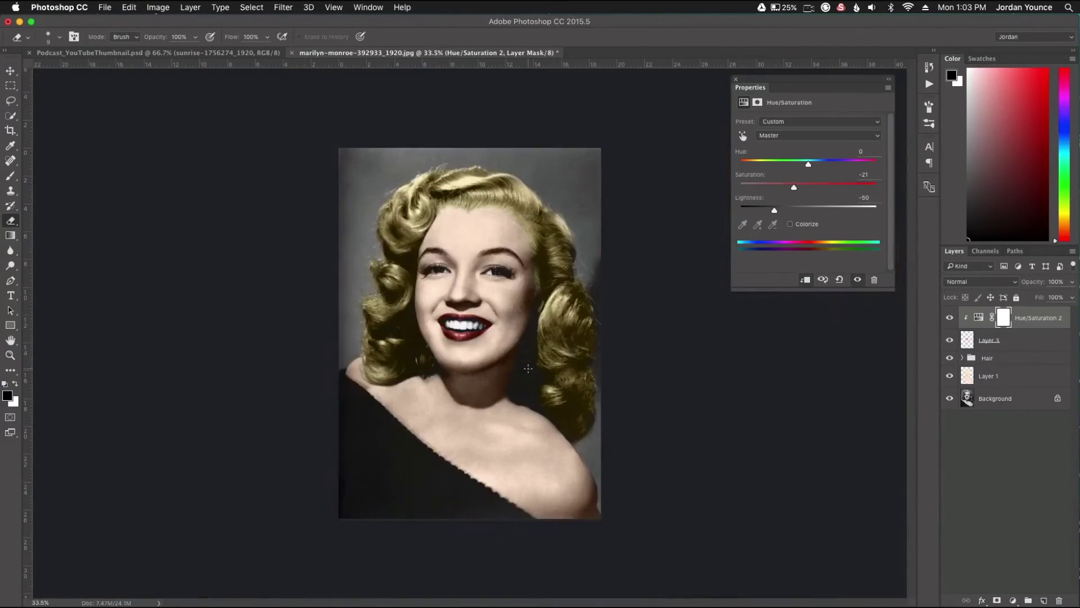
scroll(486, 260, "up", 2)
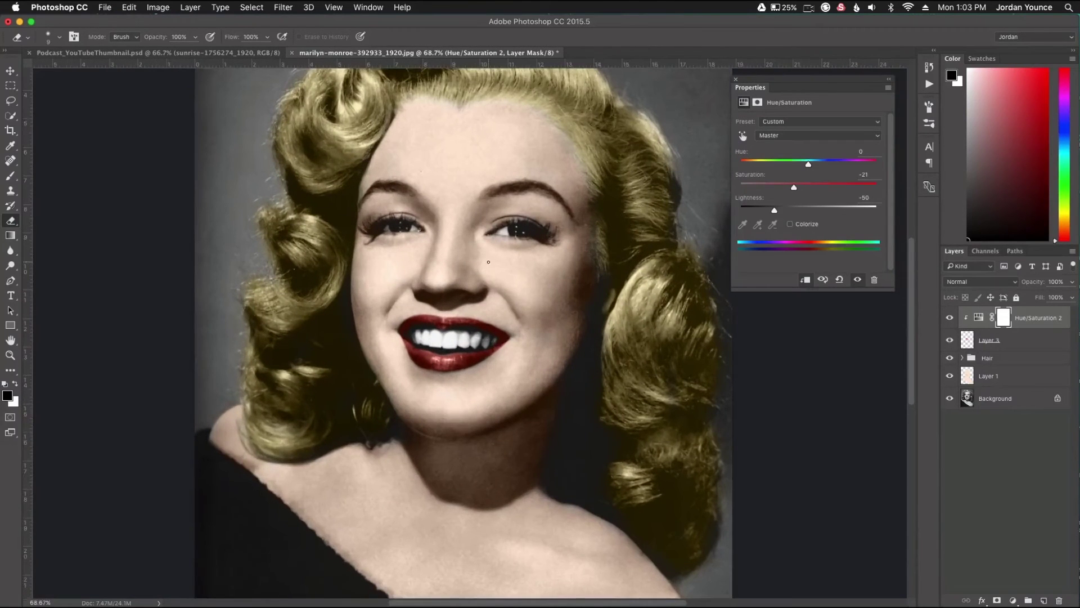
scroll(436, 255, "up", 3)
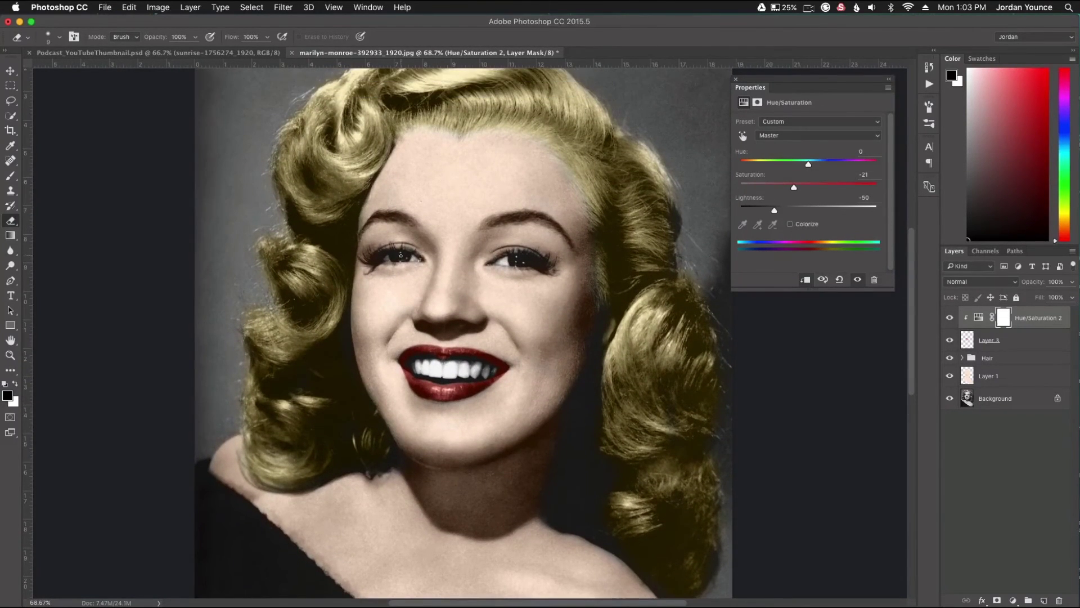
scroll(400, 255, "up", 10)
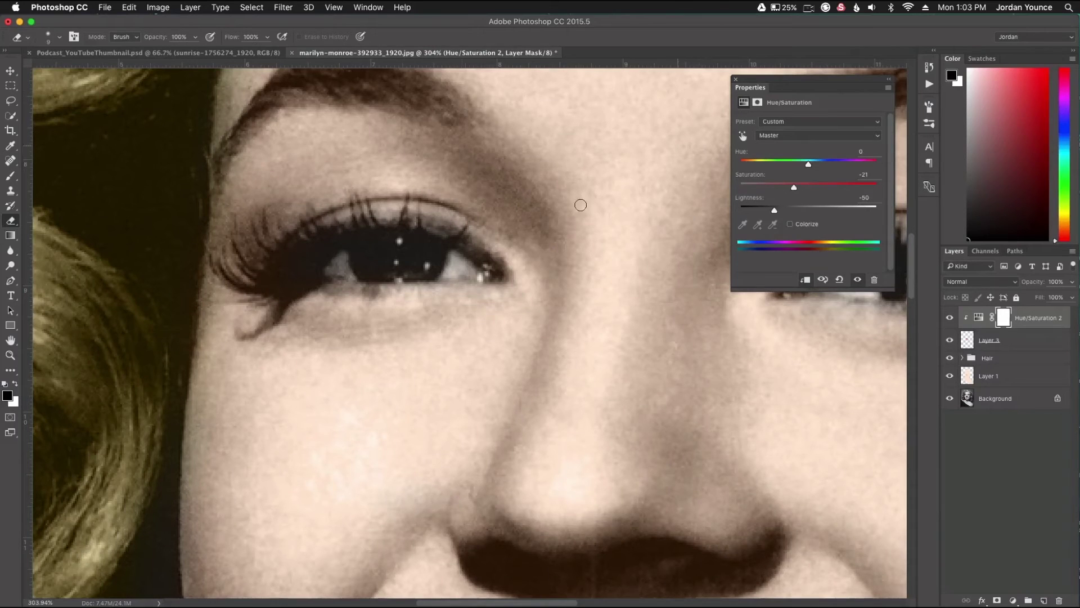
left_click(736, 79)
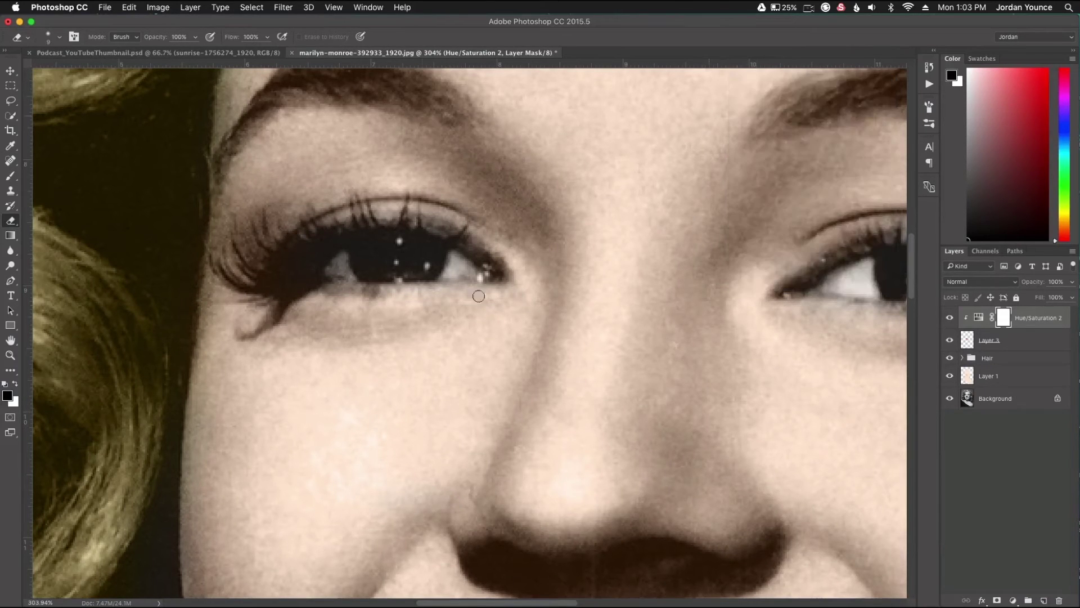
- Add a new layer on top for the eyes and set the foreground colour to a bright blue
scroll(405, 289, "down", 2)
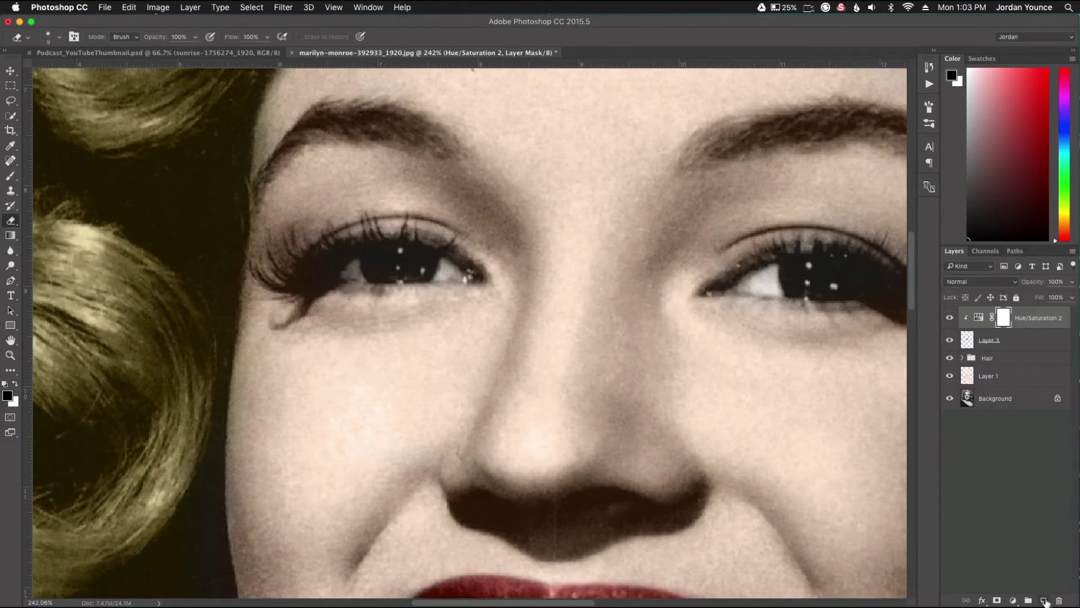
left_click(1045, 601)
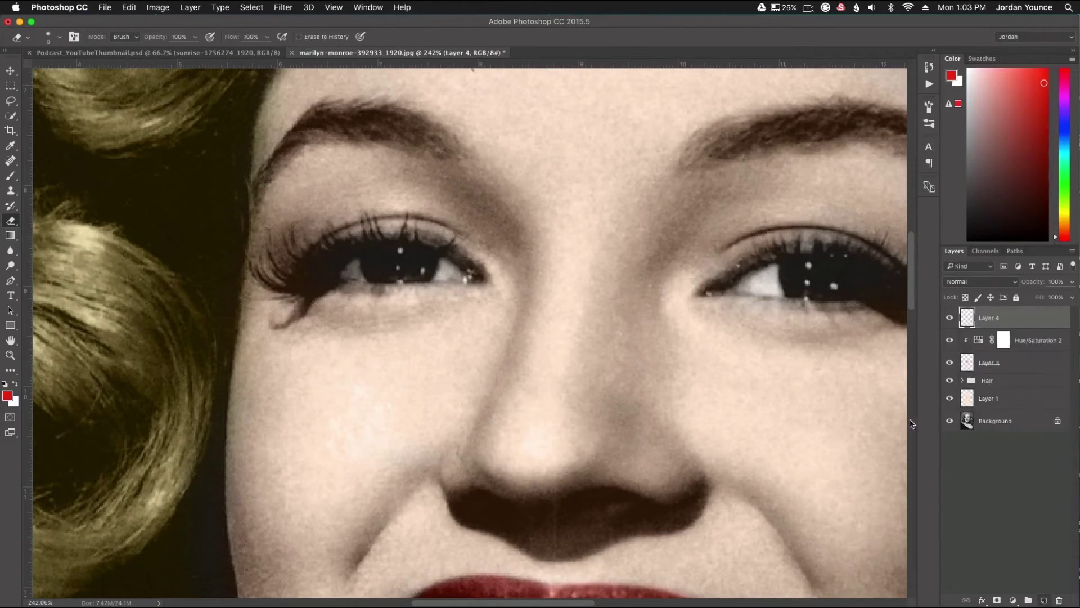
left_click(8, 398)
left_click_drag(738, 336, 740, 344)
left_click(692, 294)
left_click(841, 272)
- Set the eye layer's blend mode to Color and paint both irises blue with a very small brush
key("e")
scroll(402, 254, "up", 2)
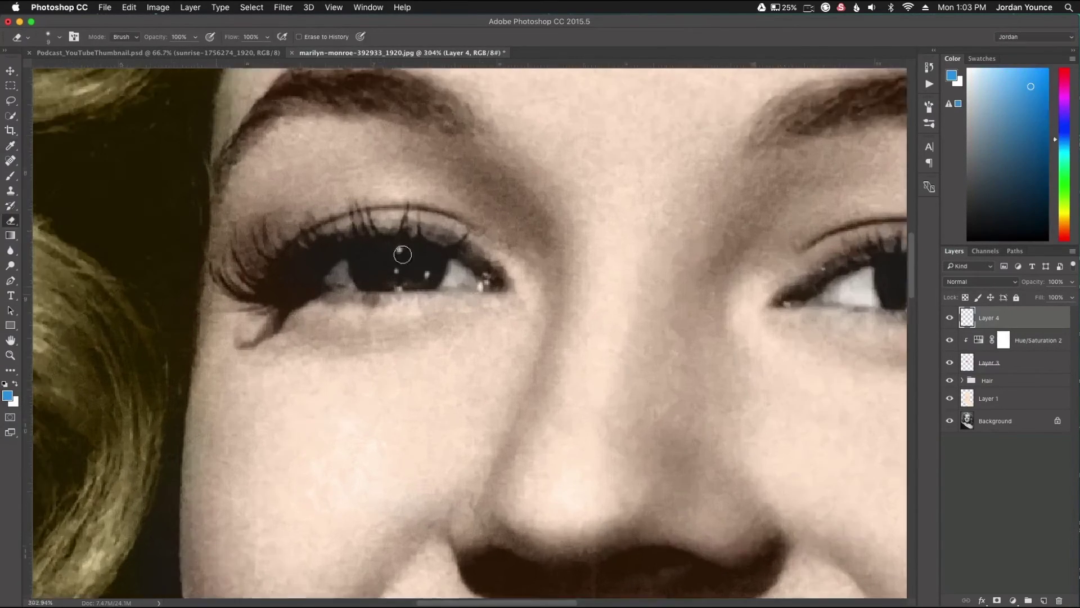
scroll(402, 254, "up", 3)
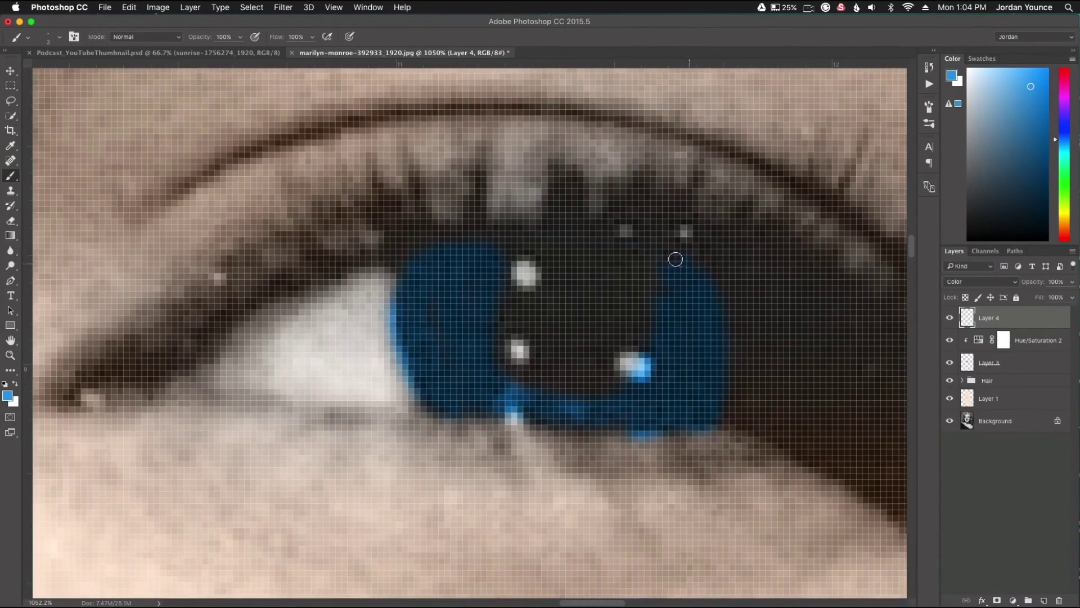
key("super+0")
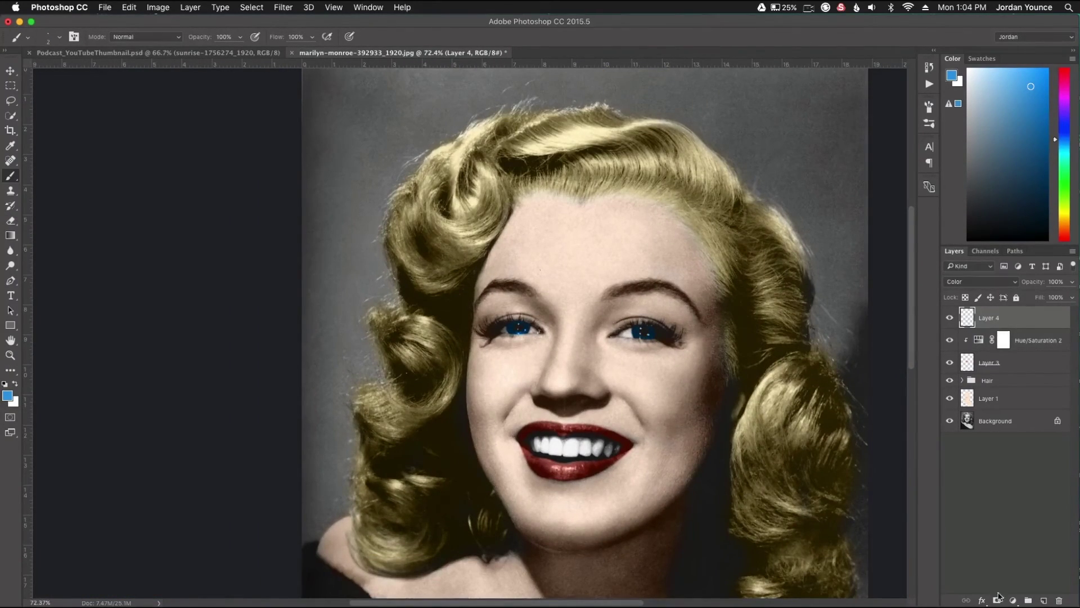
- Add a Hue/Saturation adjustment clipped to the eye layer, with saturation -58 and lightness -55
left_click(1013, 600)
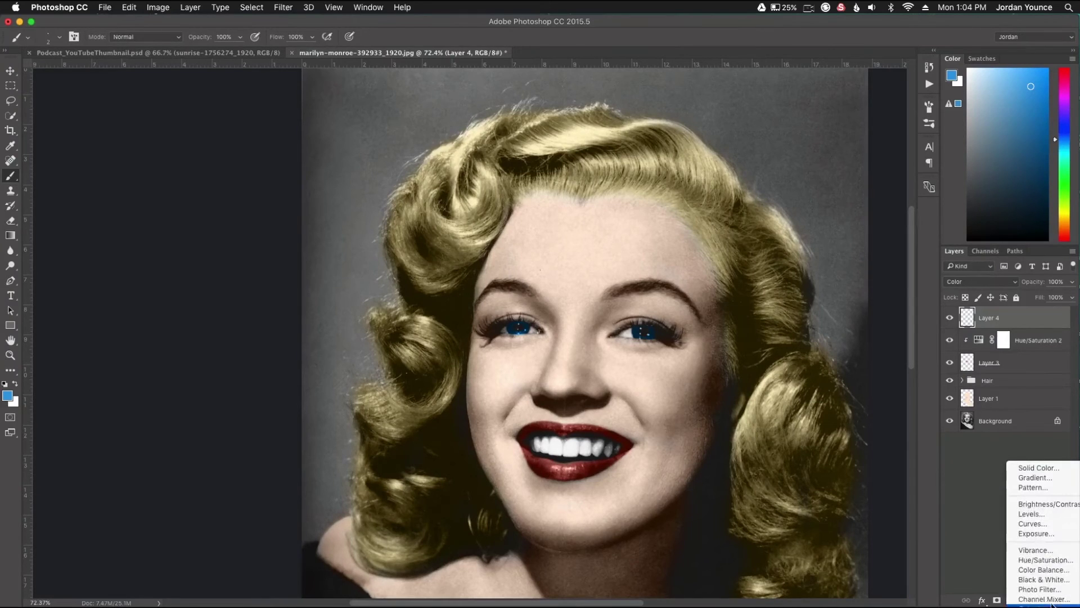
key("Escape")
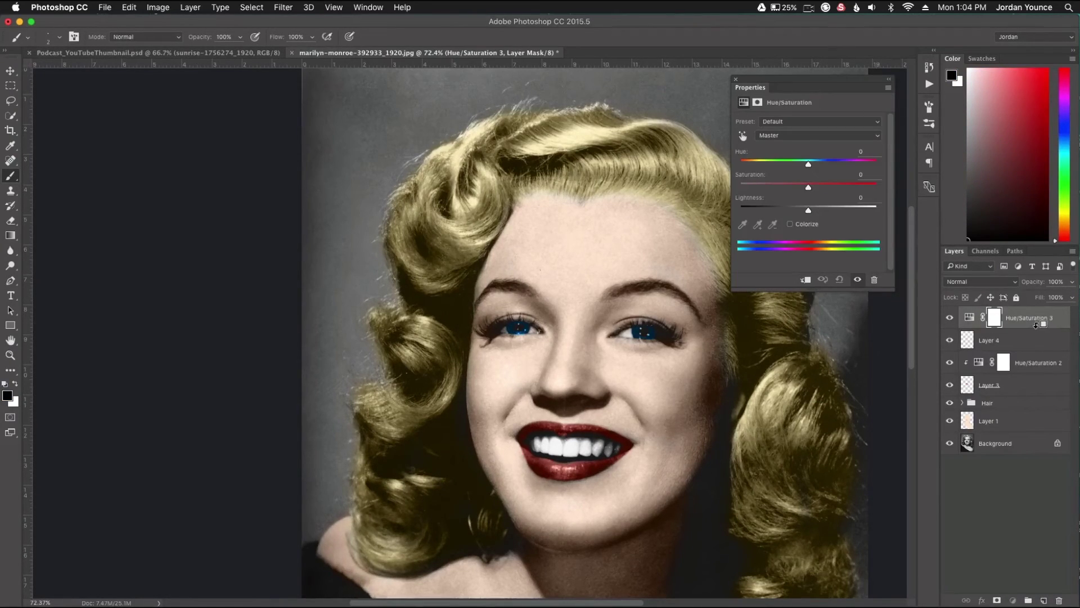
left_click(1032, 327, "alt")
left_click_drag(809, 211, 769, 188)
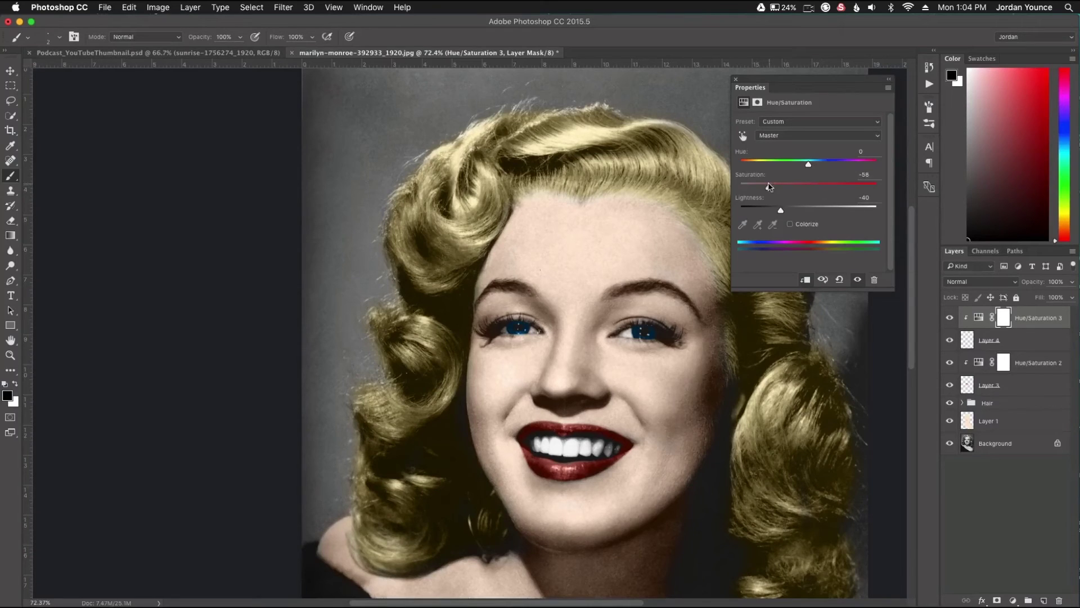
left_click_drag(780, 210, 774, 209)
scroll(612, 371, "down", 5)
scroll(414, 319, "up", 4)
scroll(462, 353, "down", 3)
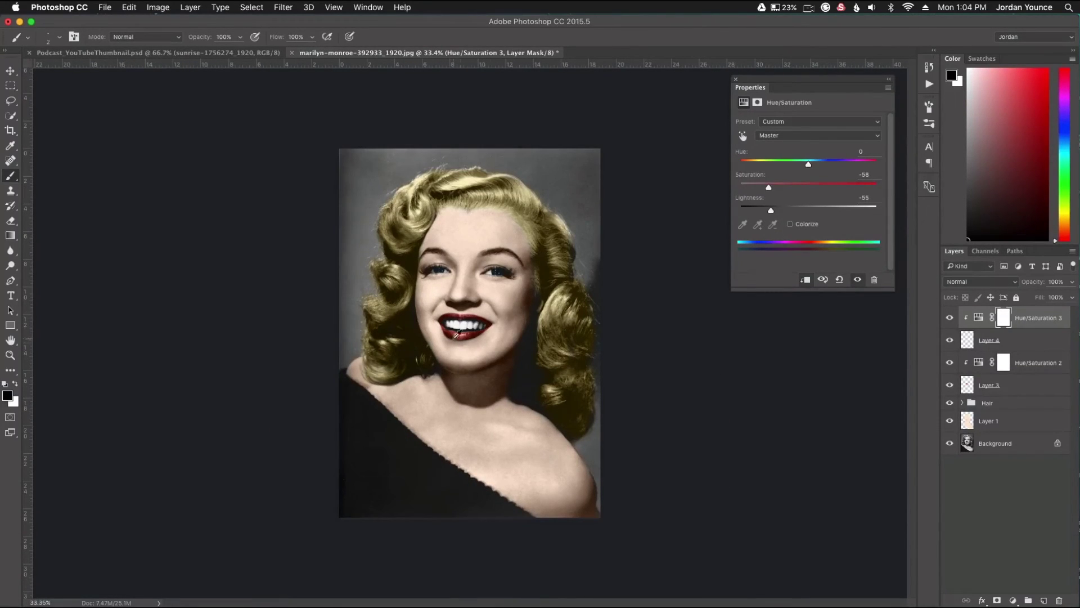
scroll(457, 334, "up", 3)
scroll(455, 315, "down", 2)
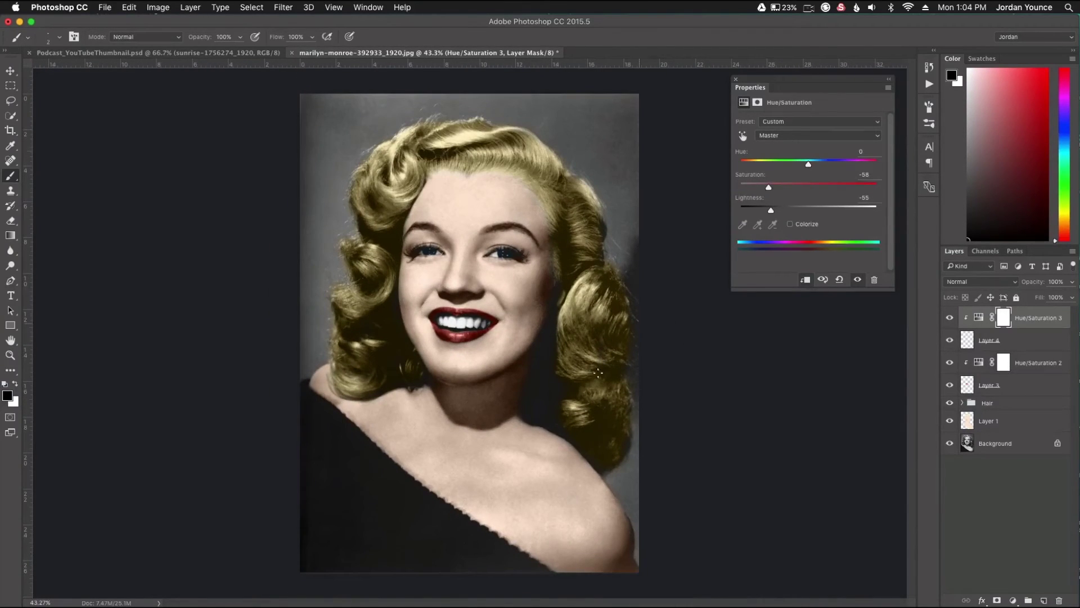
- Add a new layer on top for the backdrop and set the foreground colour to light blue 8ec5ec for the brush
left_click(1044, 601)
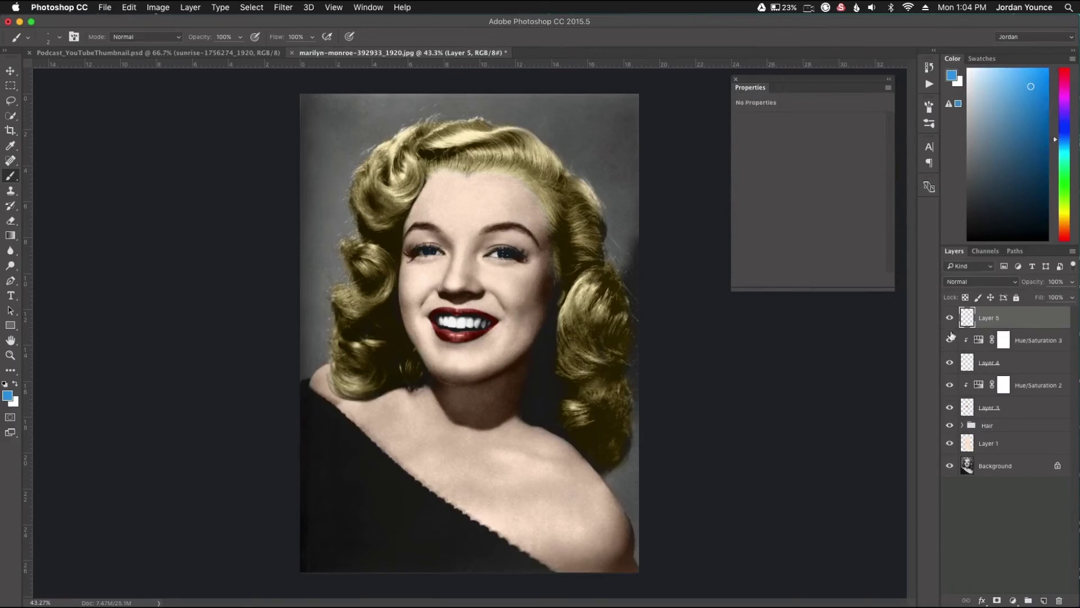
left_click(8, 397)
left_click_drag(658, 332, 636, 289)
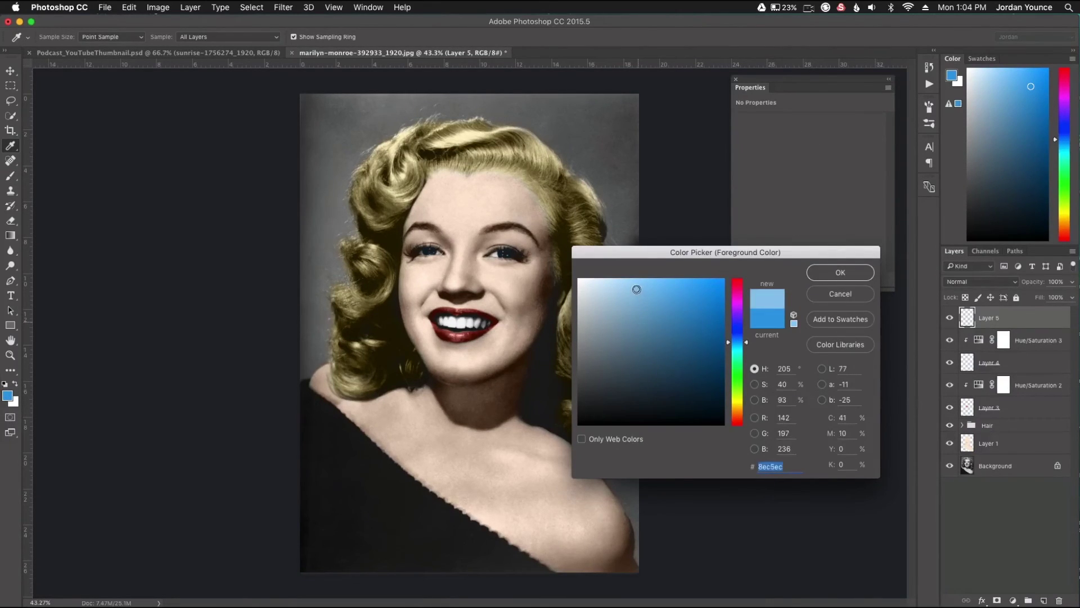
left_click(829, 273)
key("b")
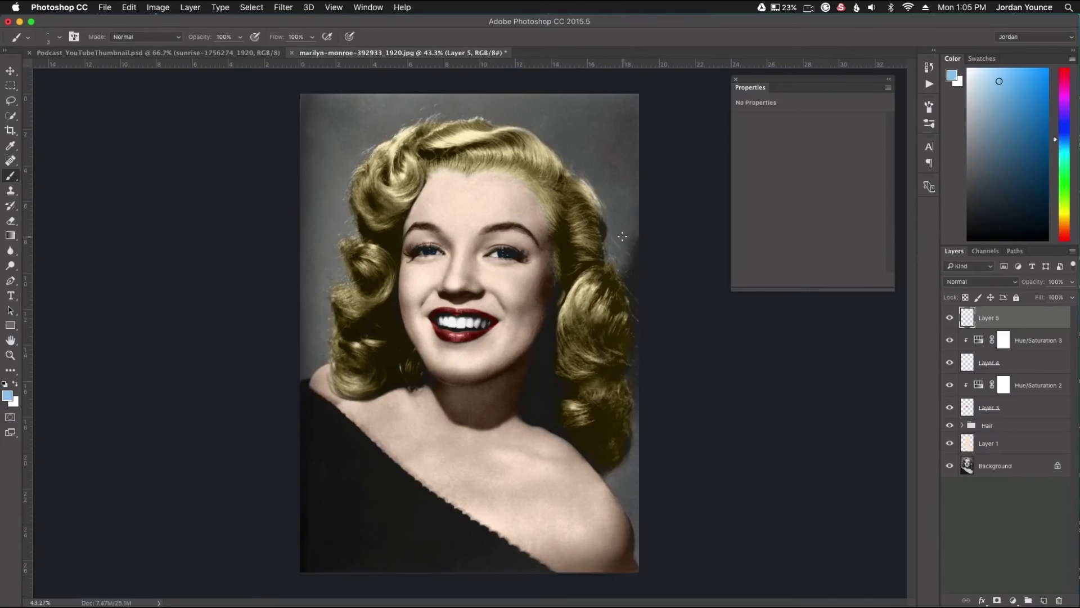
- Enlarge the brush to 200 px and set the backdrop layer's blend mode to Color
key("bracketright")
key("bracketright")
key("bracketright")
key("bracketright")
key("bracketright")
key("bracketright")
key("bracketright")
key("bracketright")
key("bracketright")
key("bracketright")
left_click(982, 281)
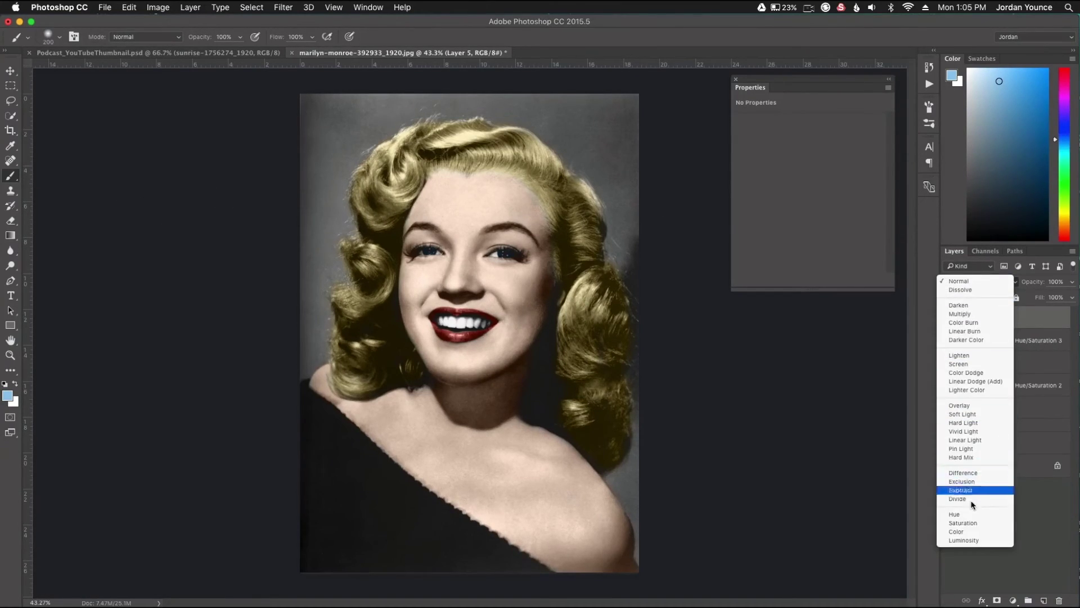
left_click(971, 533)
- Paint the whole backdrop around the woman light blue and erase any spill over her hair and shoulders
mouse_move(309, 107)
left_mouse_down()
mouse_move(295, 154)
mouse_move(379, 79)
mouse_move(350, 118)
mouse_move(344, 108)
mouse_move(354, 139)
mouse_move(321, 163)
mouse_move(525, 107)
mouse_move(641, 419)
mouse_move(647, 544)
left_mouse_up()
key("e")
scroll(801, 265, "down", 2)
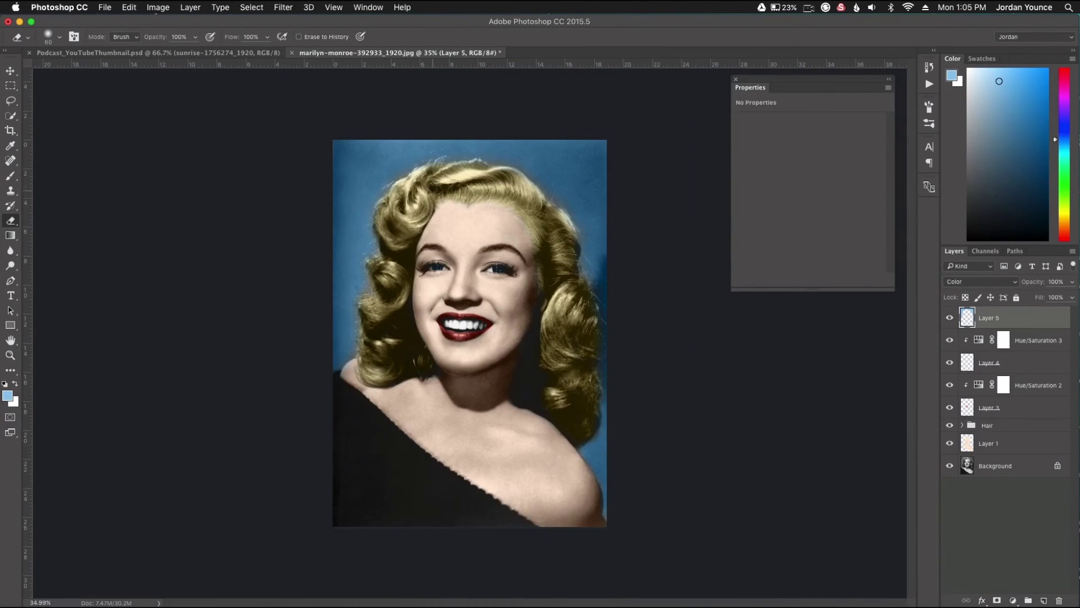
- Add a Hue/Saturation adjustment clipped to the backdrop layer, with hue -13, slightly lower saturation and lightness -29
left_click(1012, 600)
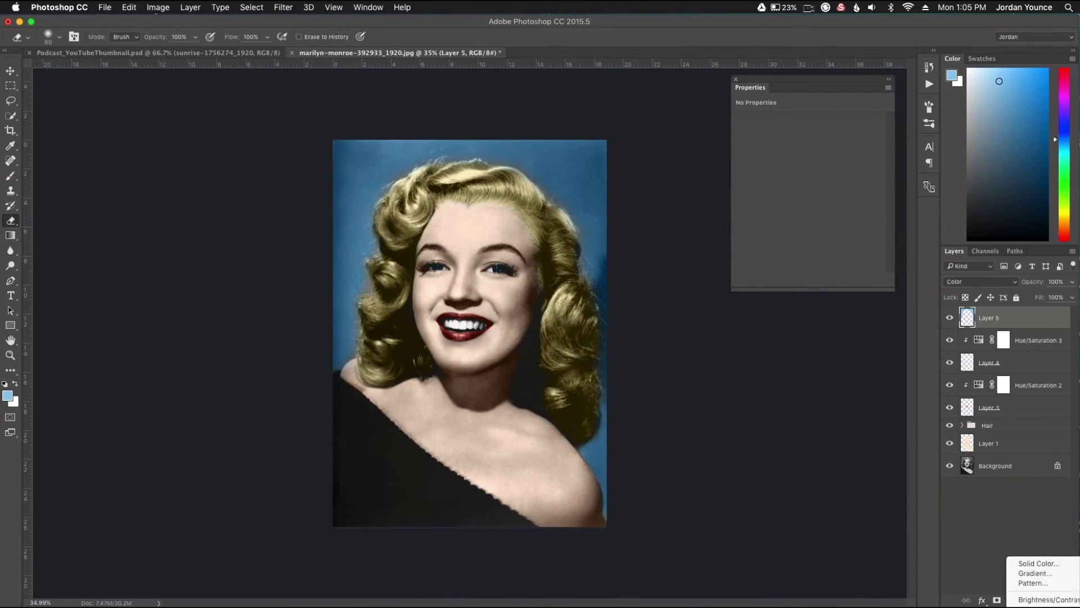
left_click(1035, 602)
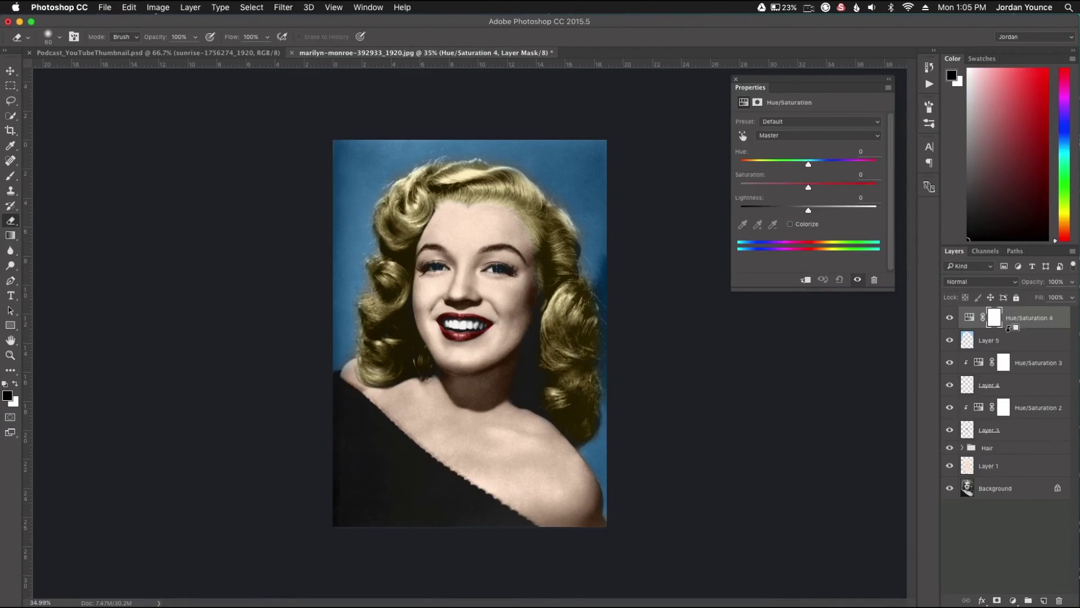
left_click_drag(810, 212, 804, 165)
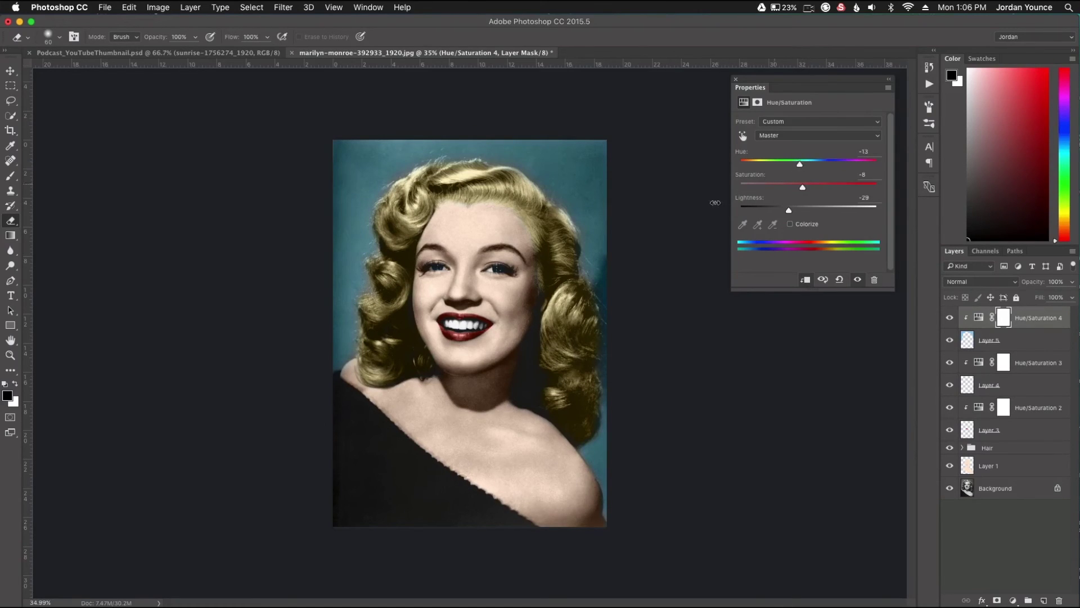
left_click(736, 79)
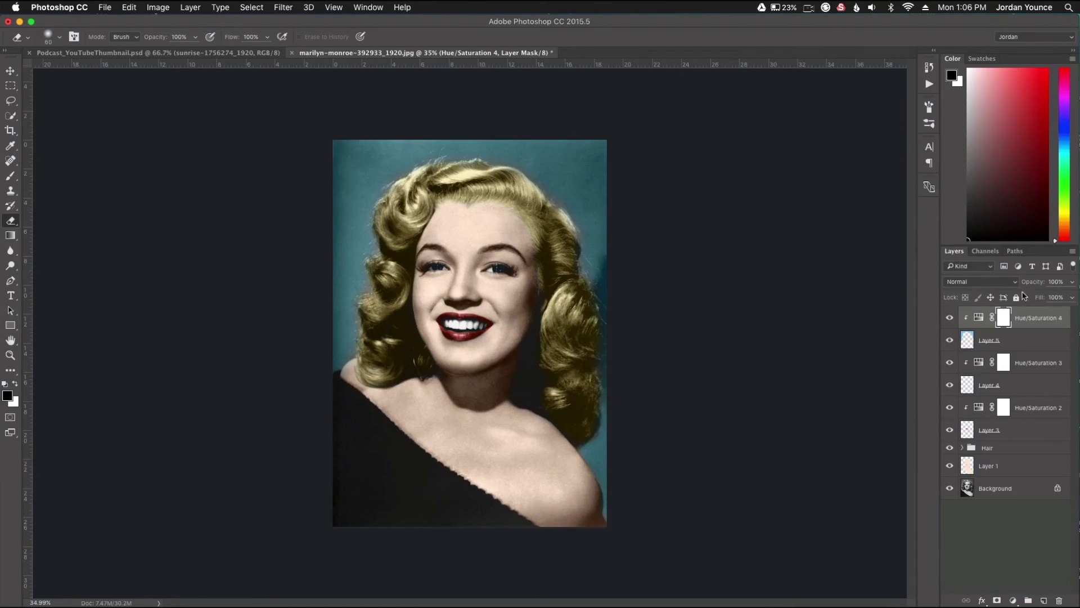
- Group the backdrop colour layer with its Hue/Saturation adjustment and name the group BG
left_click(1022, 340)
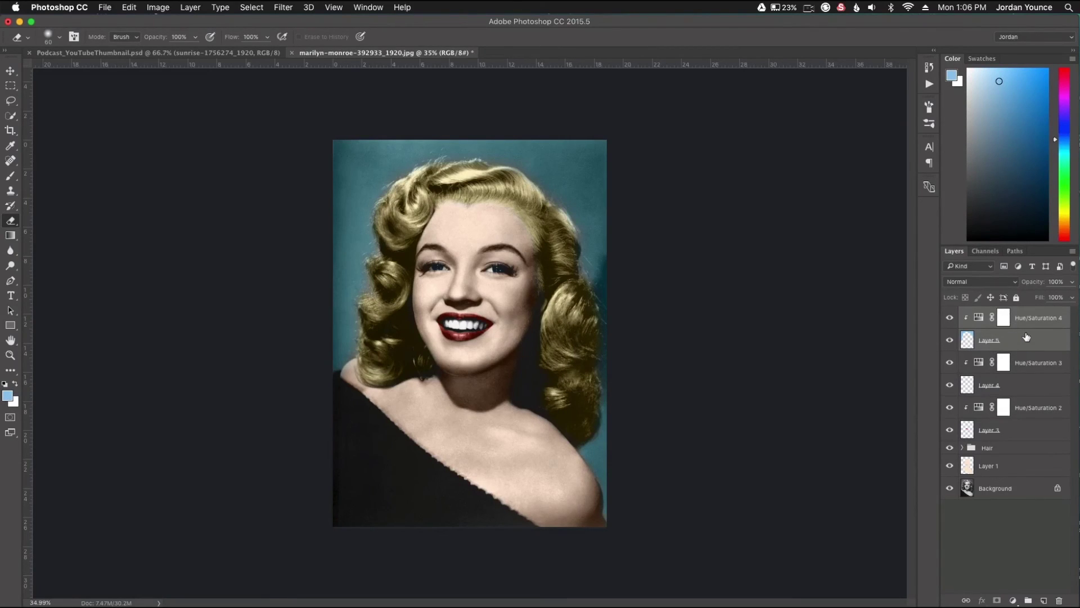
key("super+g")
type("BG")
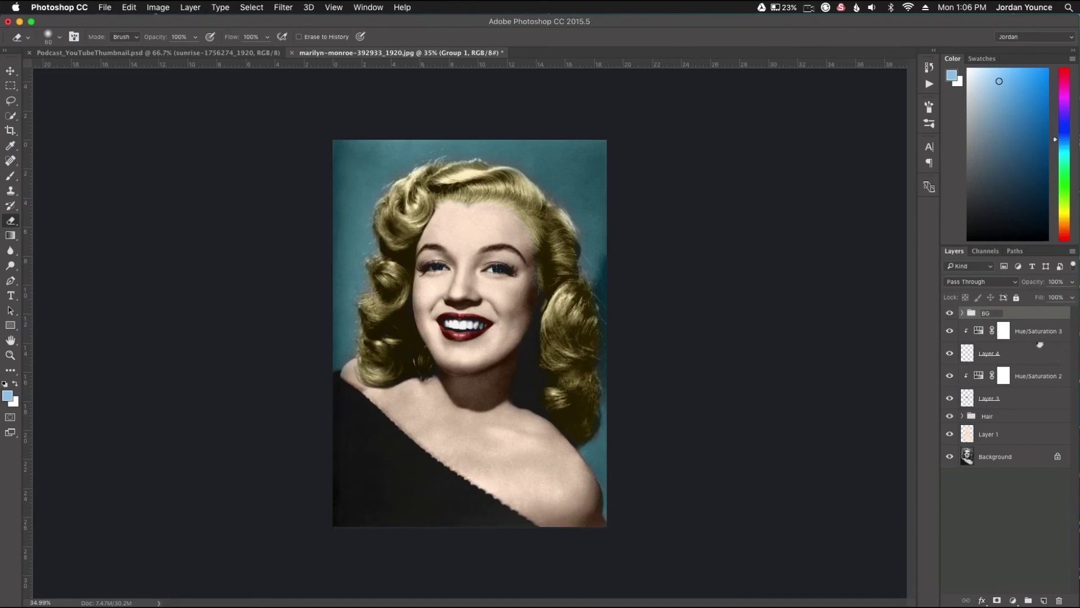
key("Return")
- Group the eye colour layer with its Hue/Saturation adjustment and name the group Eyes
left_click(950, 353)
left_click(1038, 361)
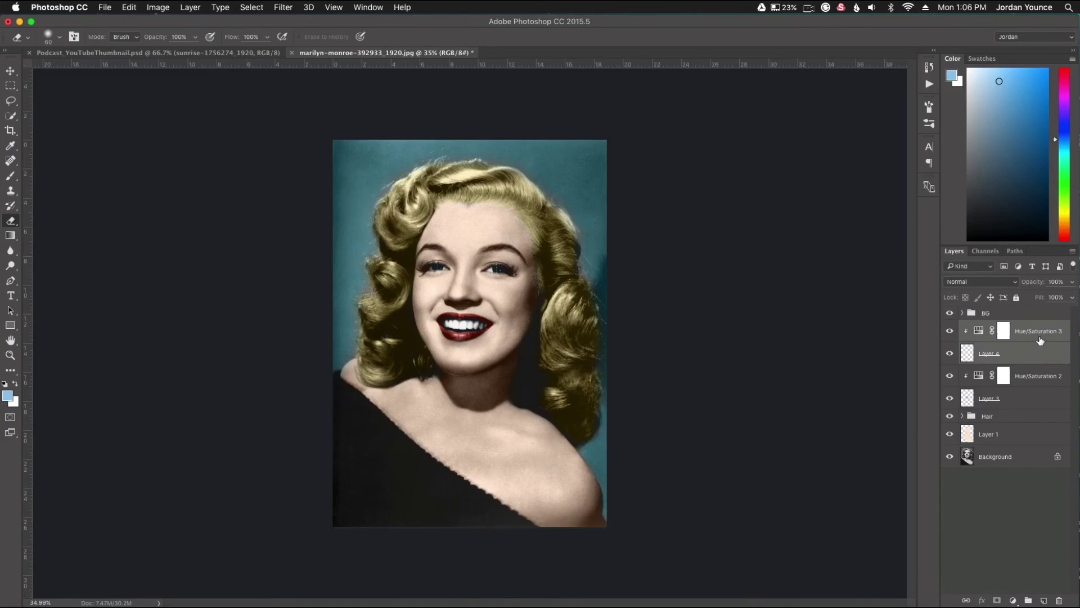
key("super+g")
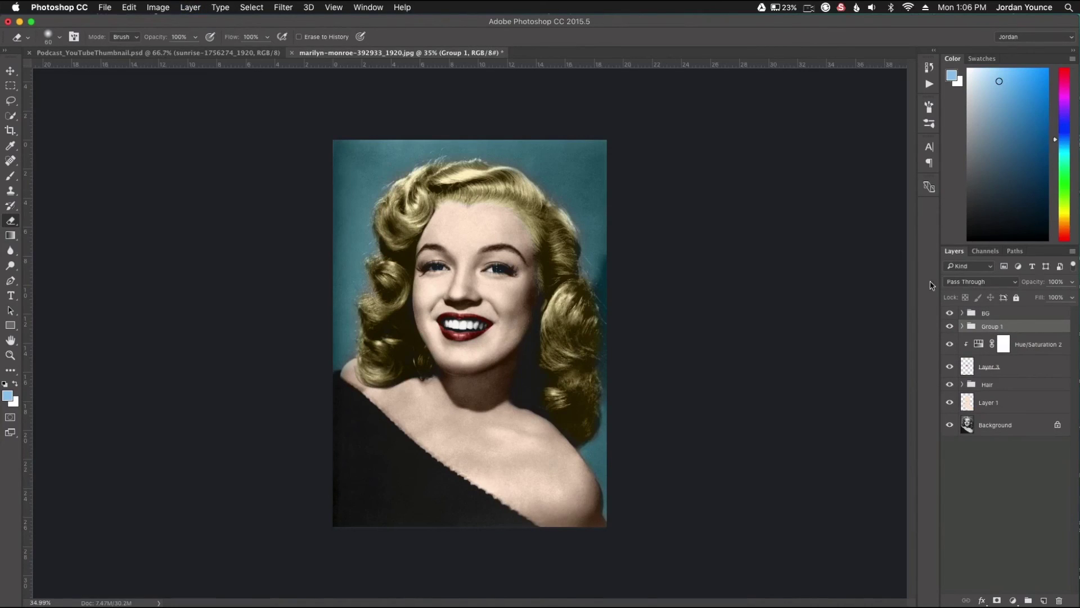
type("Ey")
- Group the lip colour layer with its Hue/Saturation adjustment and name the group Lips
left_click(950, 367)
left_click(950, 369)
left_click(1011, 367)
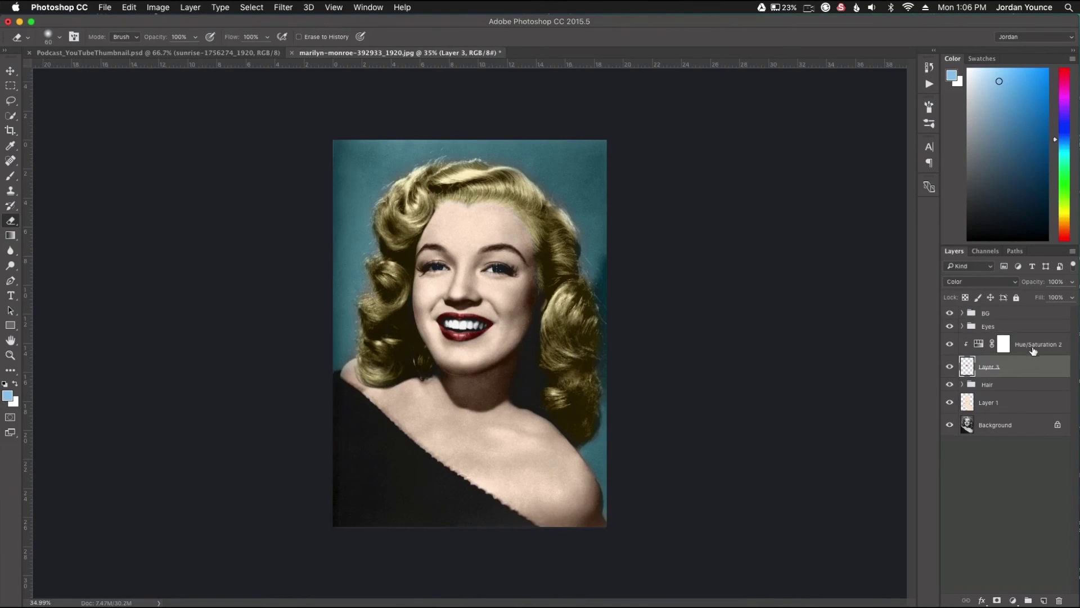
left_click(1034, 348, "shift")
key("super+g")
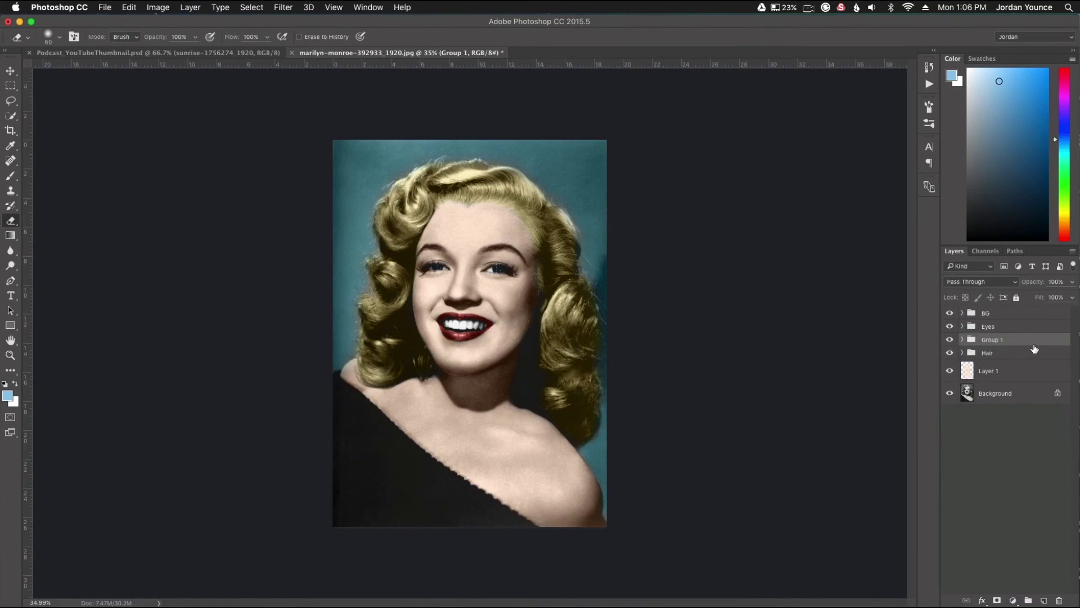
double_click(995, 340)
type("Lips")
key("Return")
- Compare the original black-and-white portrait with the colorized version by hiding and reshowing all colour groups and the skin layer
left_click(1016, 375)
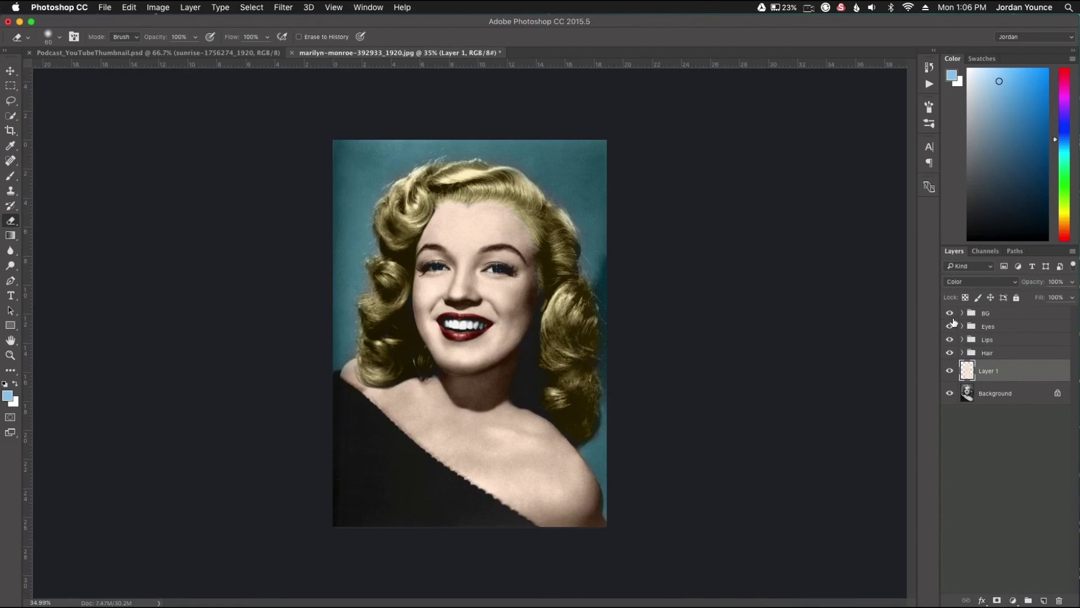
left_click(950, 313)
left_click_drag(952, 312, 951, 371)
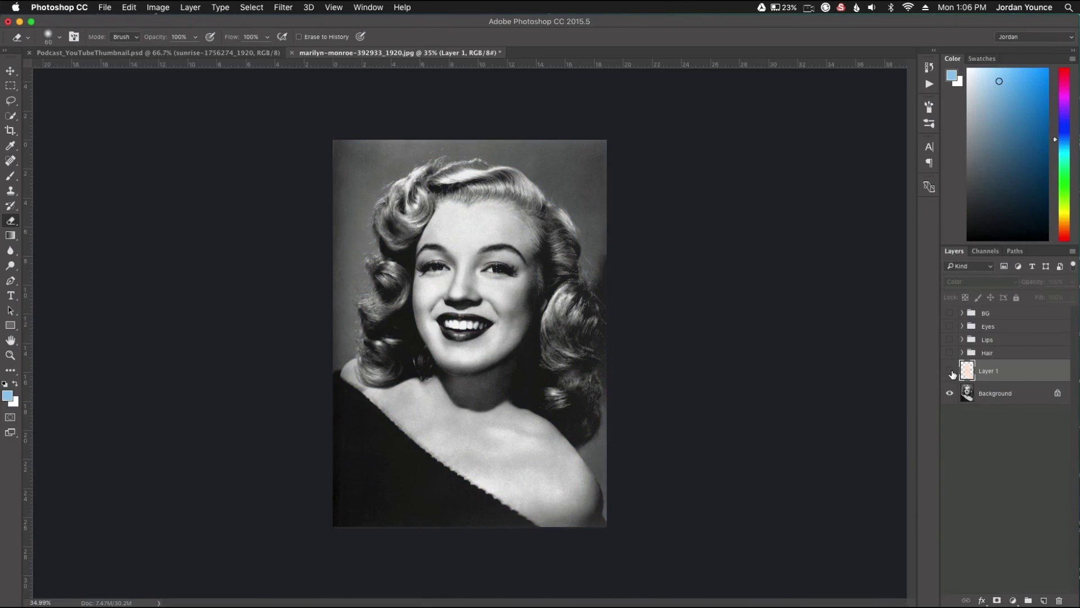
left_click_drag(950, 371, 950, 313)
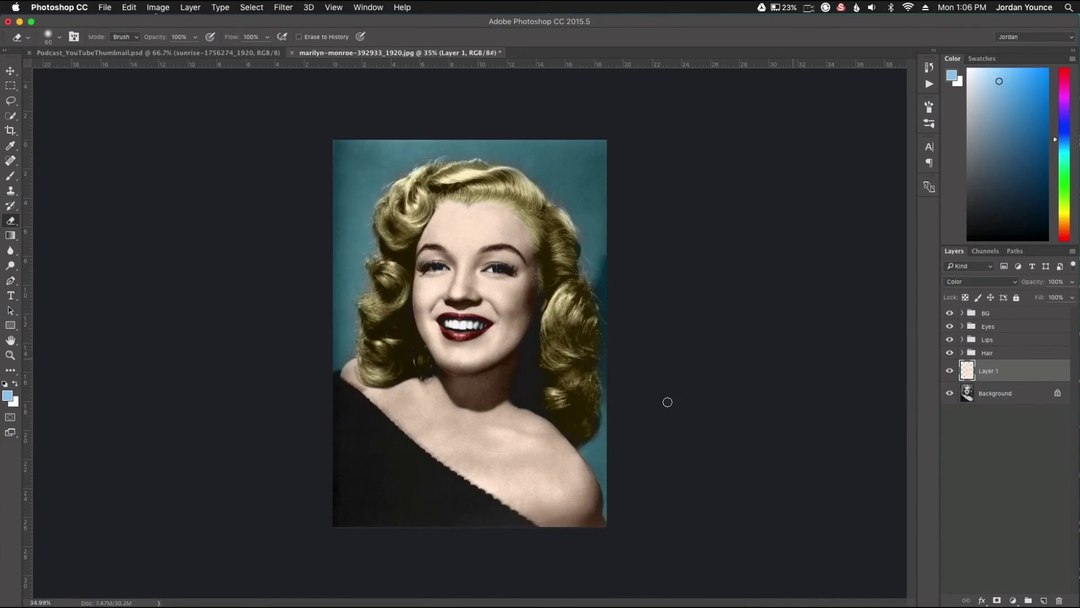